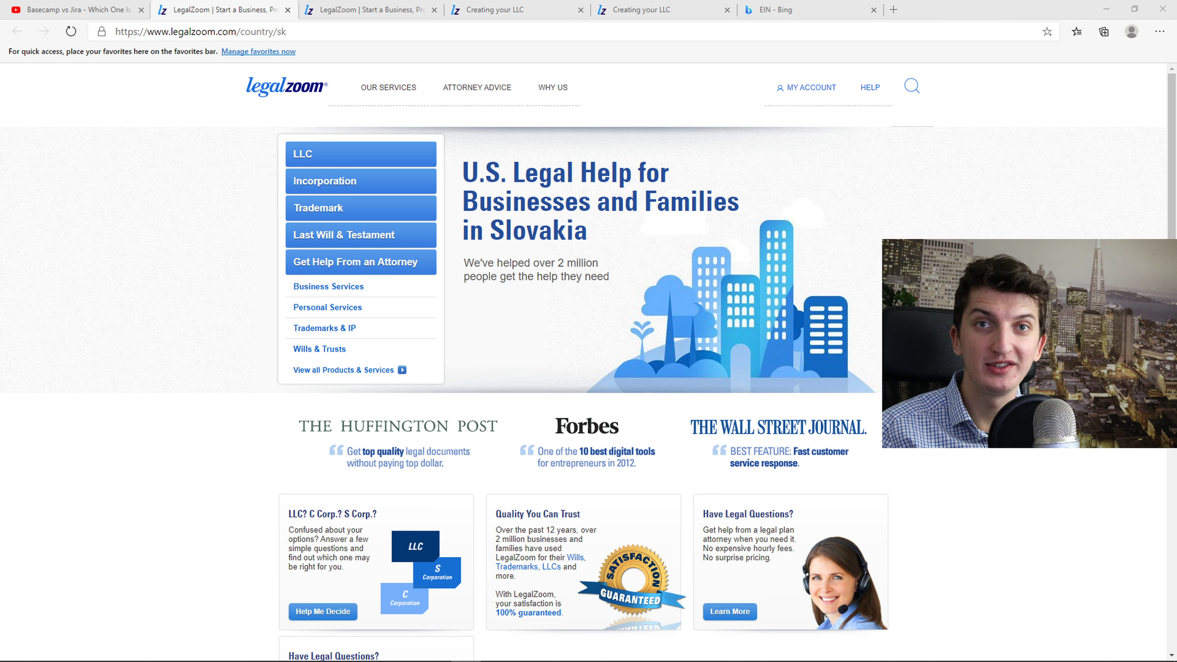
Open the legalzoom.com link from the YouTube video description in a new tab and switch to it
left_click(76, 9)
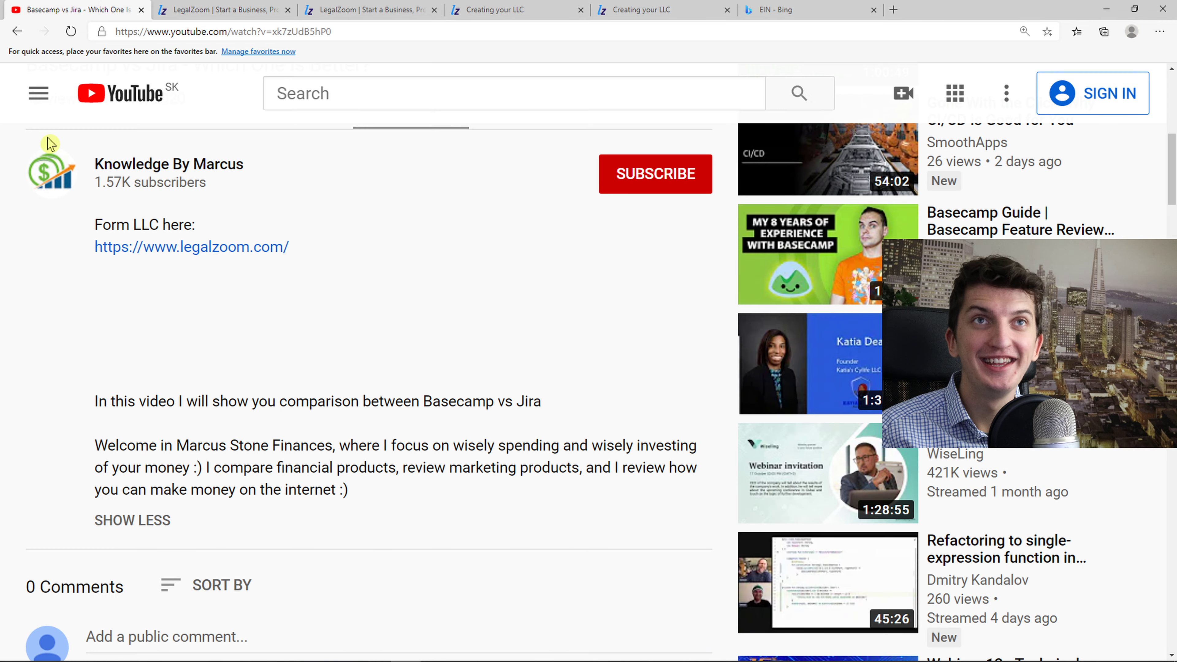
left_click(189, 247)
left_click(355, 10)
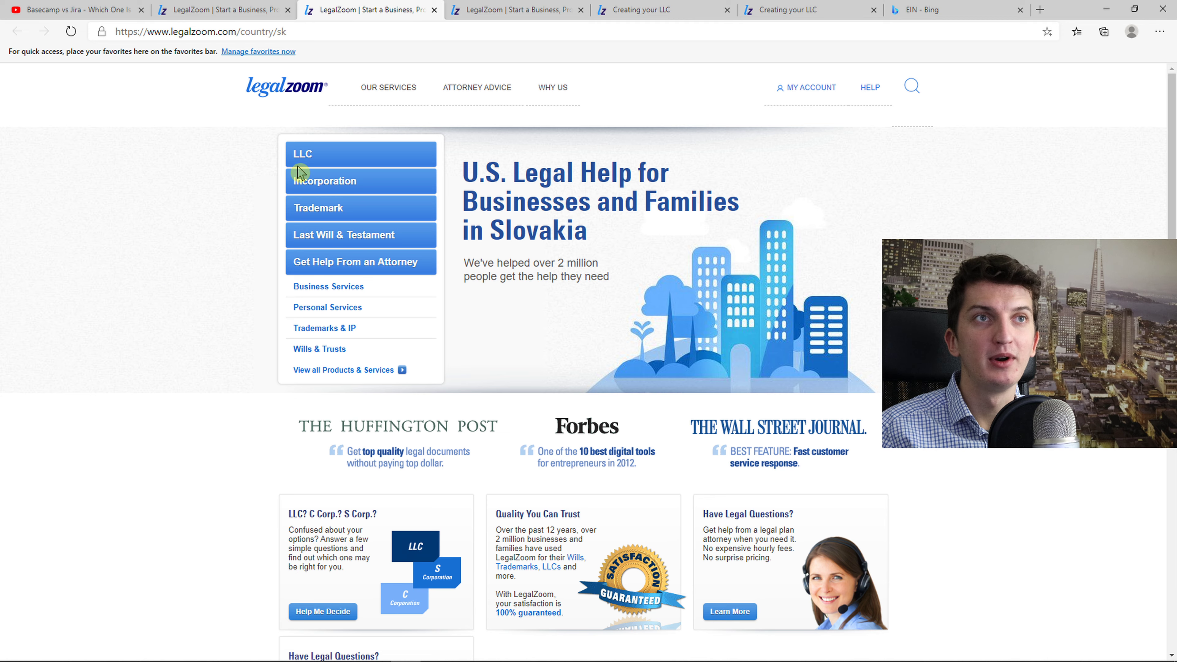
Start an LLC order and check availability of the name StonesCompany
left_click(302, 157)
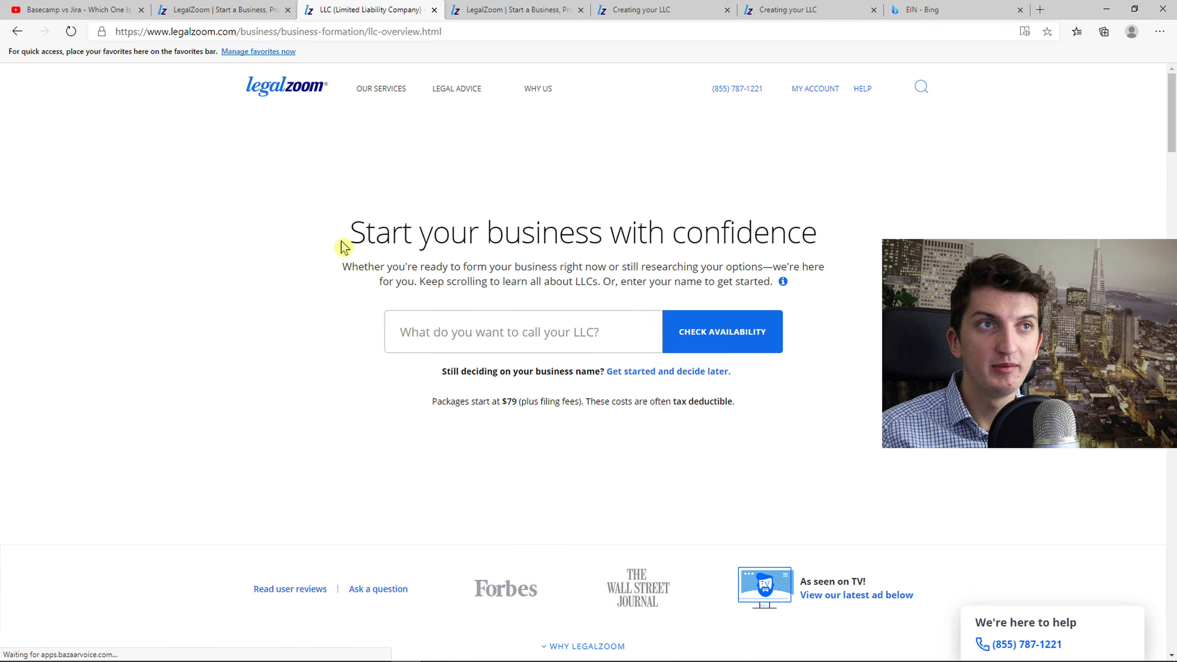
left_click_drag(342, 243, 868, 231)
left_click(527, 337)
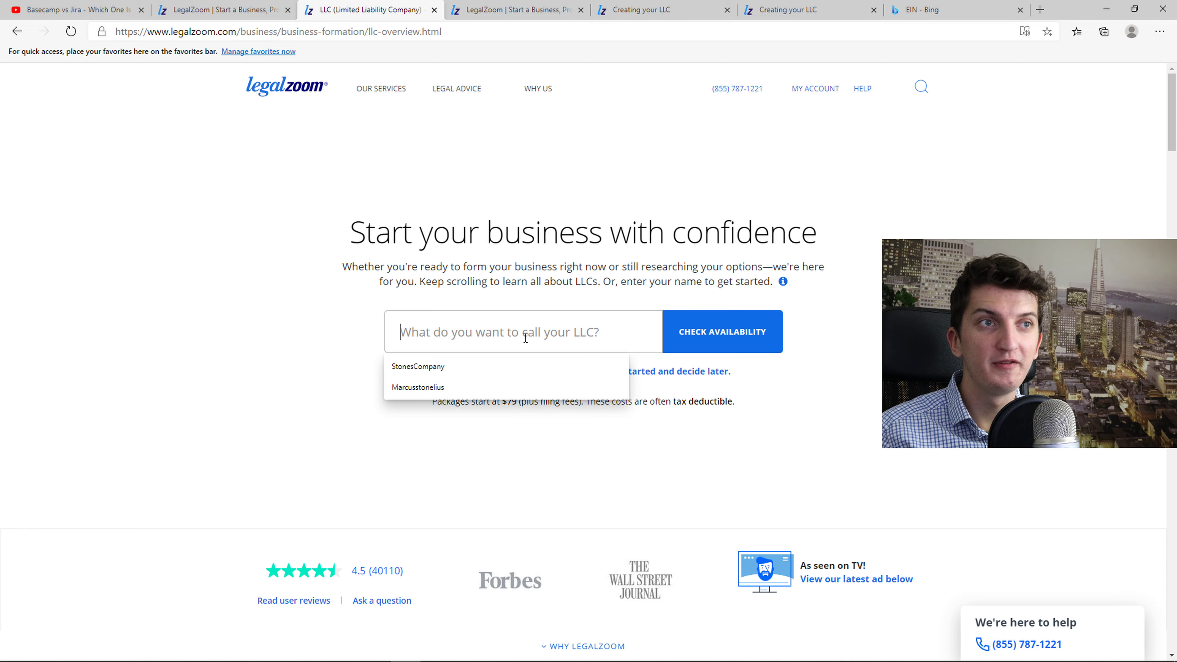
left_click(521, 371)
double_click(399, 330)
left_click(698, 330)
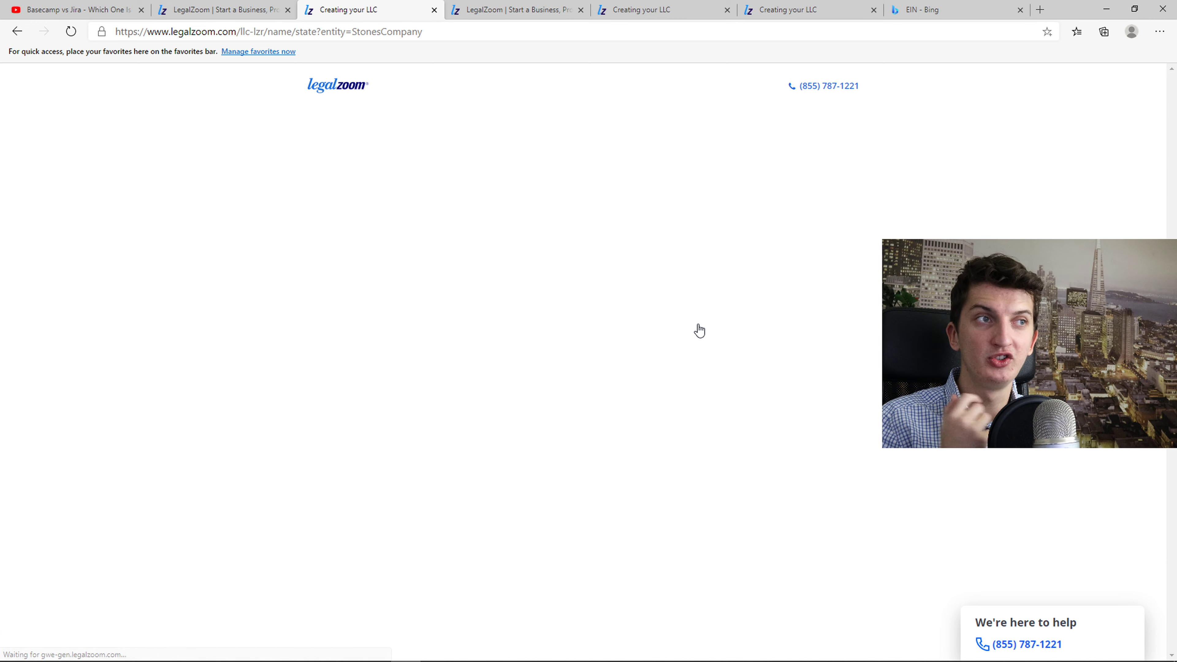
Choose Delaware as the formation state and run the name search, confirming availability
left_click(592, 307)
type("del")
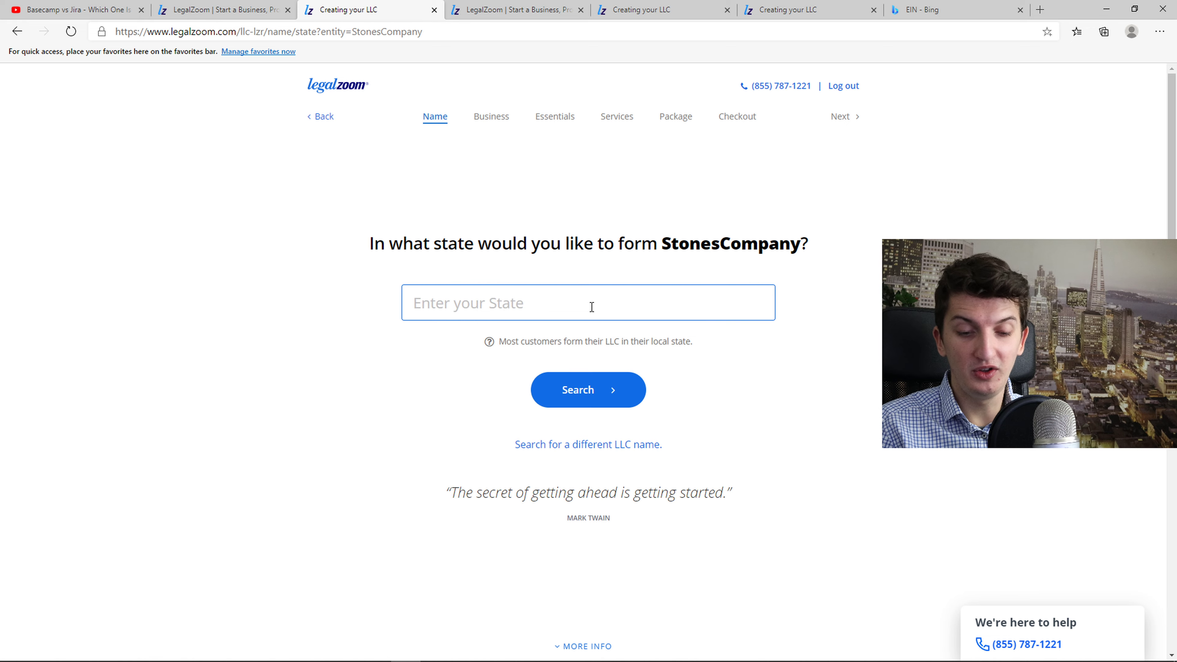
left_click(524, 343)
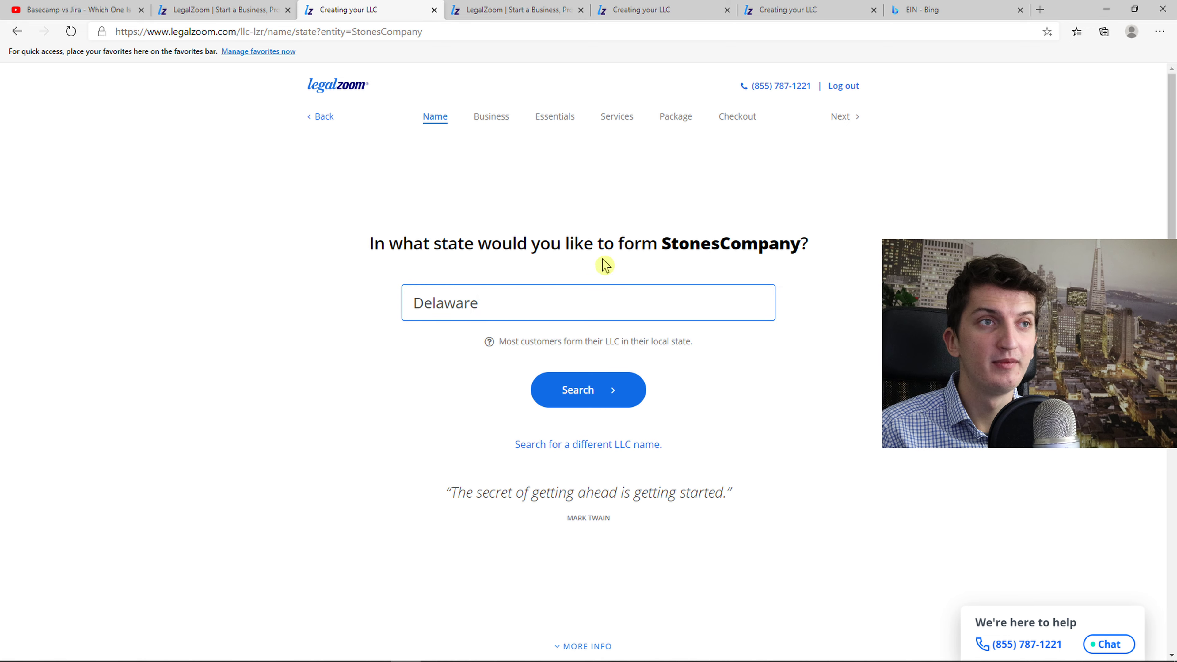
left_click_drag(403, 243, 823, 256)
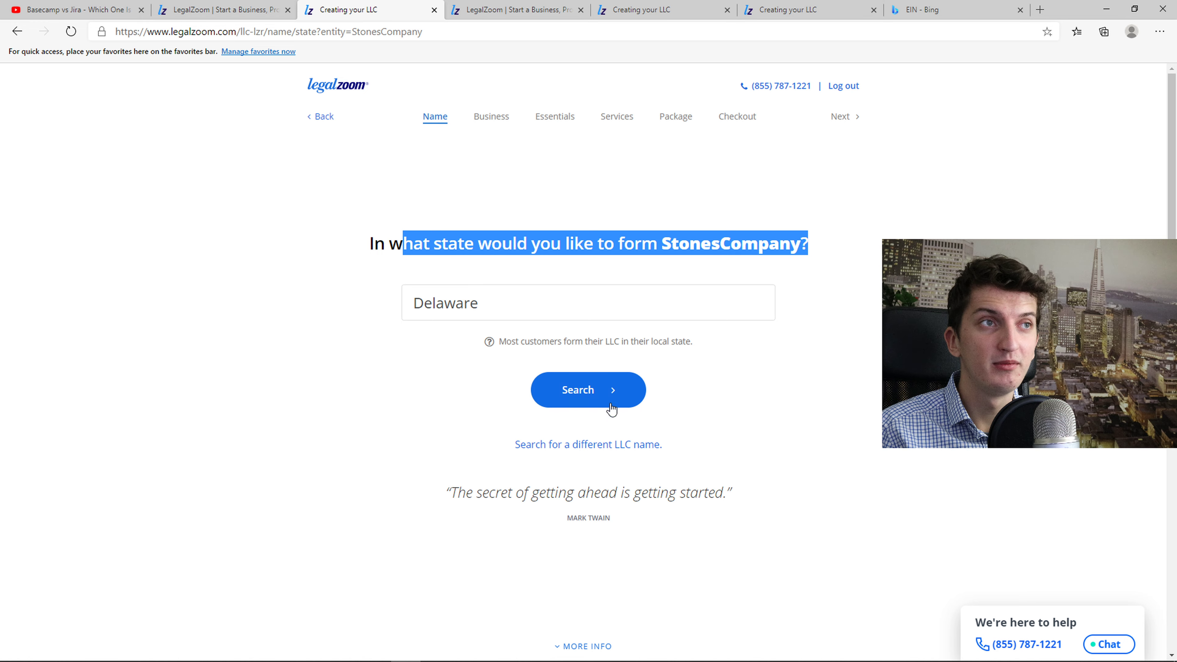
left_click(605, 395)
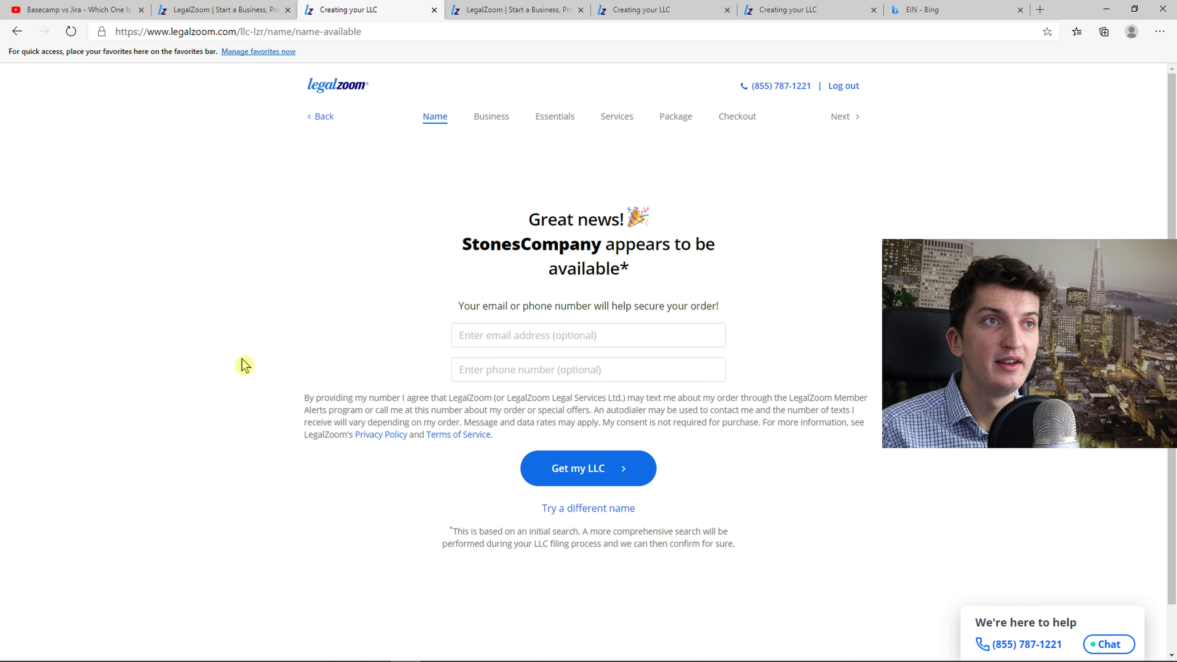
left_click_drag(516, 223, 678, 271)
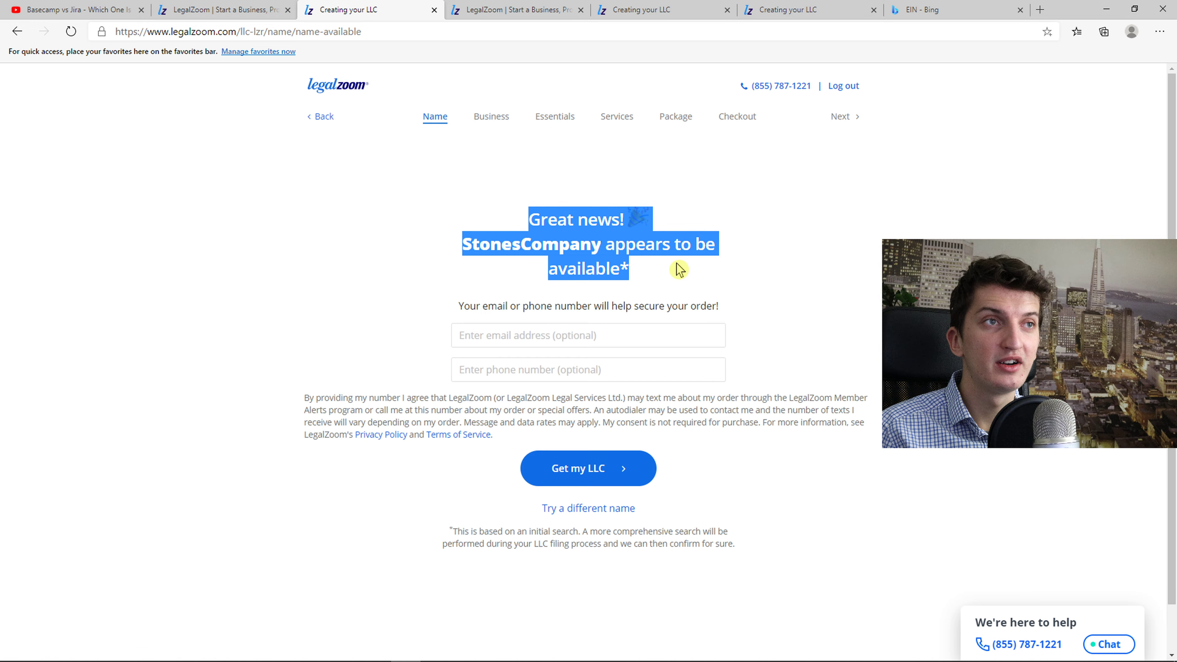
Fill the optional email field from a saved suggestion and adjust the address
left_click(583, 338)
left_click(578, 362)
left_click(544, 335)
left_click(578, 470)
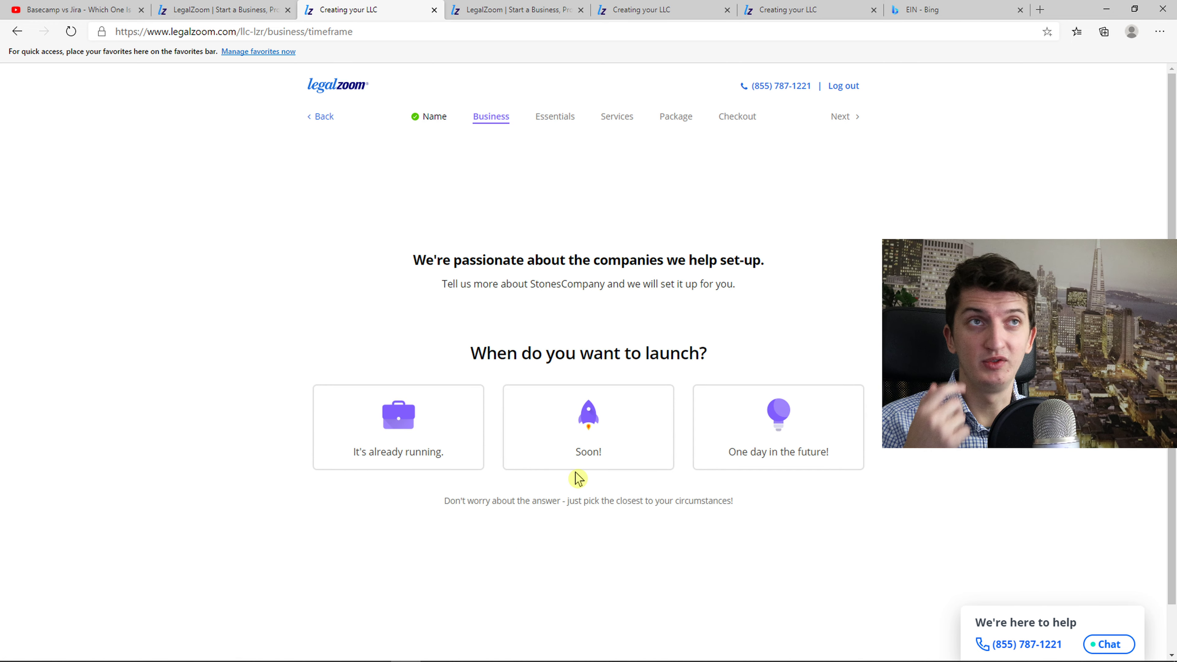
scroll(621, 311, "down", 2)
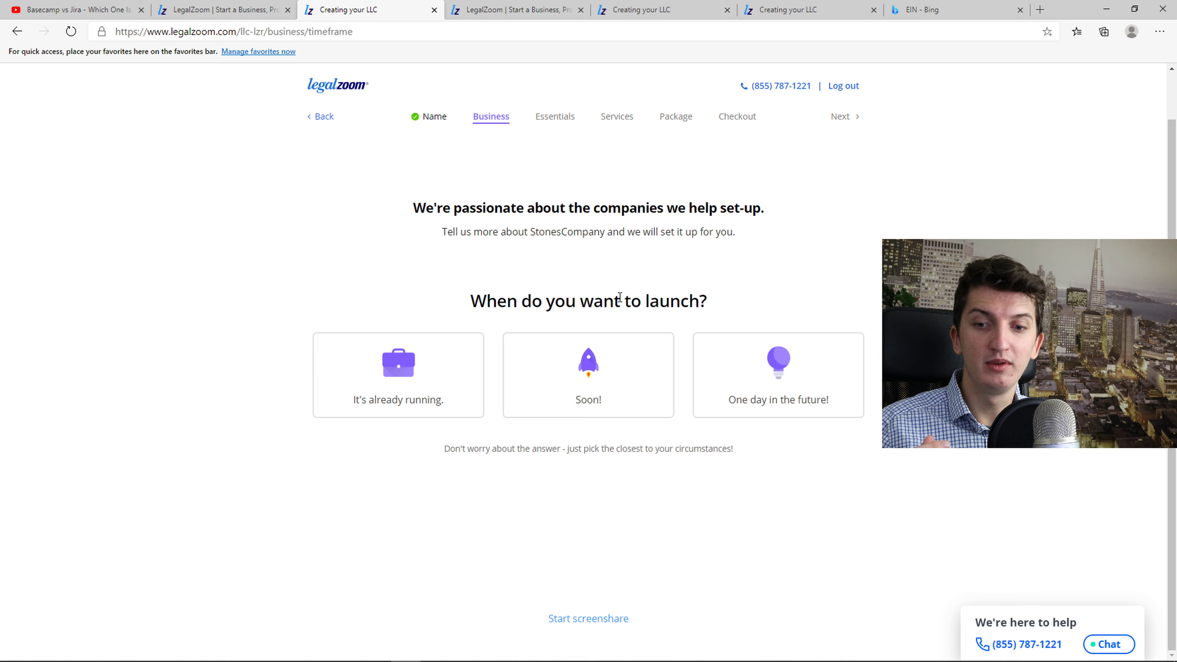
scroll(619, 297, "up", 2)
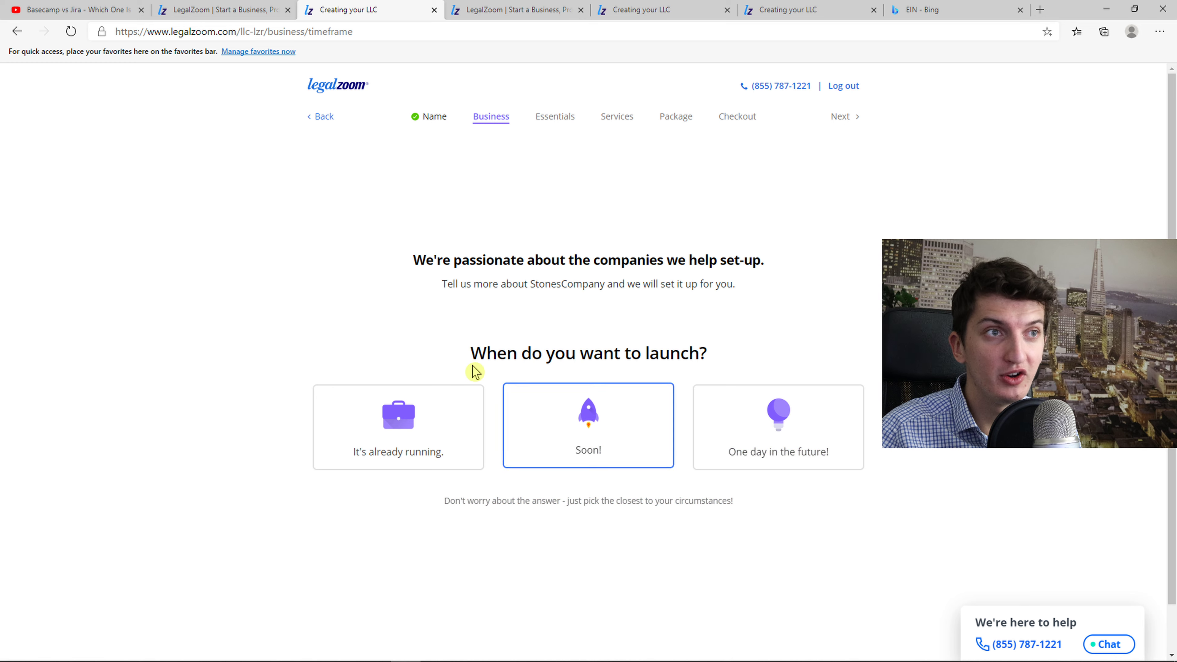
Answer that the business launches soon and that this is the first LLC
left_click_drag(470, 360, 708, 366)
left_click(608, 435)
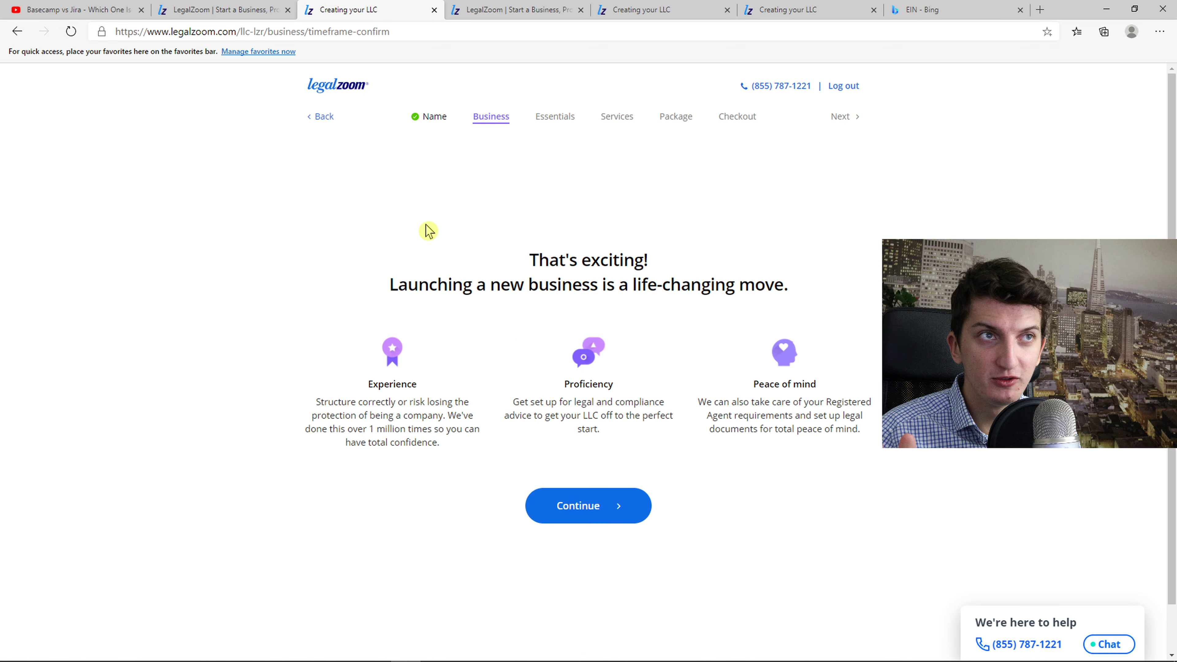
left_click_drag(429, 231, 664, 490)
left_click(599, 502)
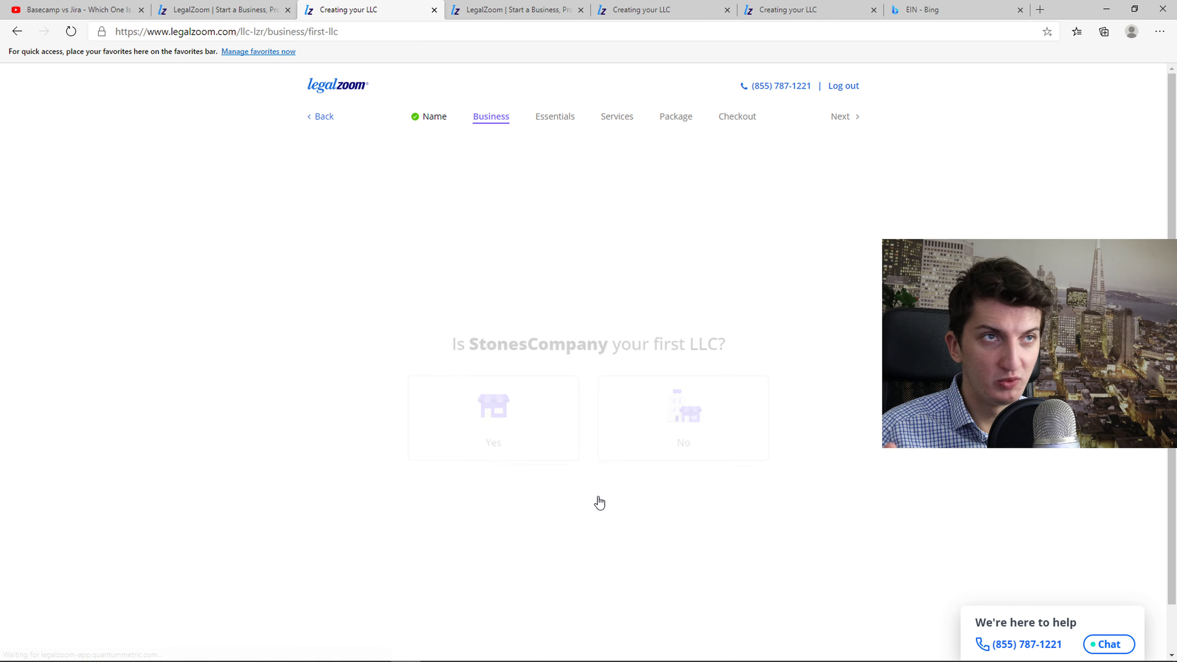
left_click_drag(464, 306, 739, 315)
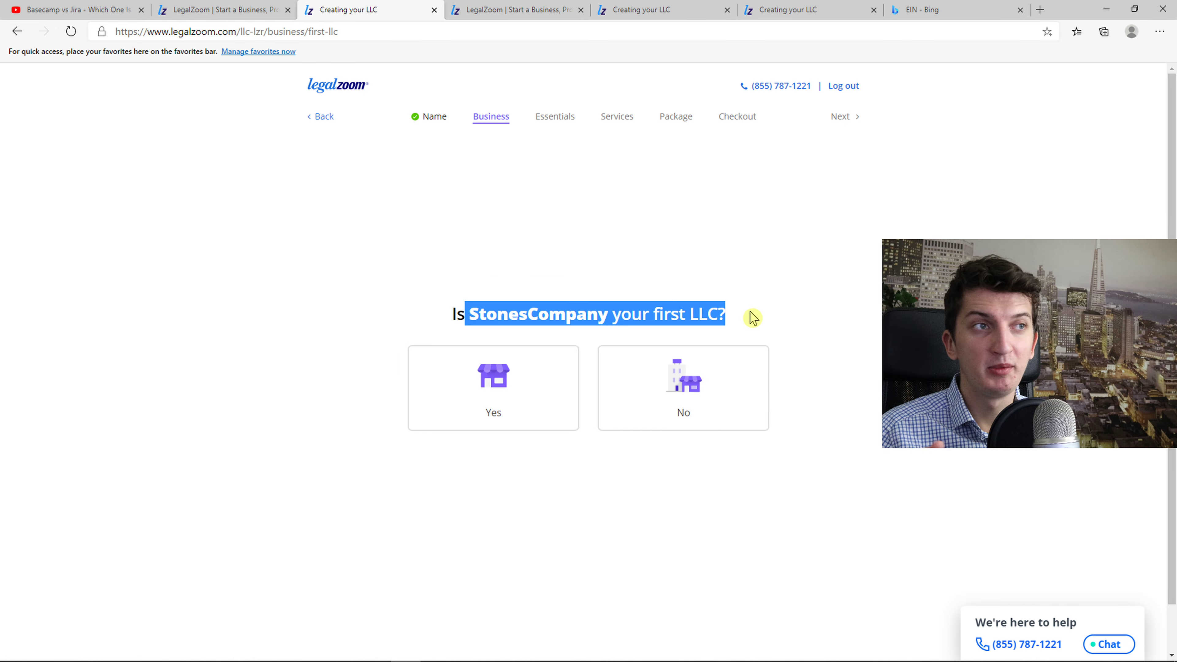
left_click(543, 404)
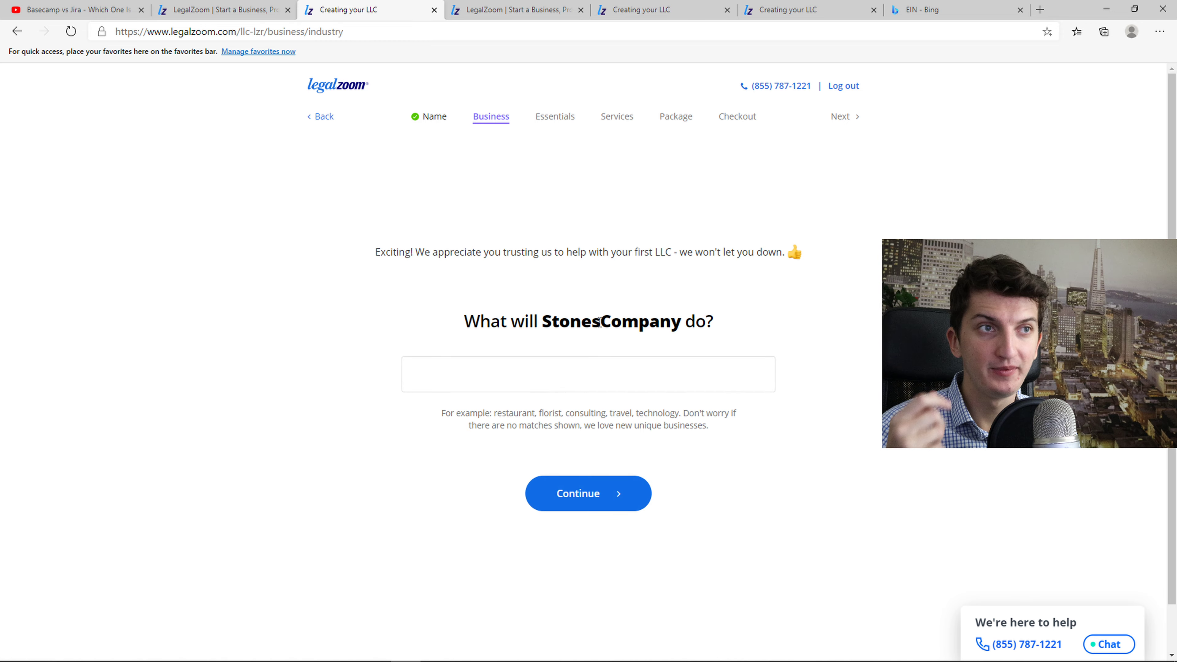
Enter ecommerce as the business activity and answer no first-year employees
left_click(597, 366)
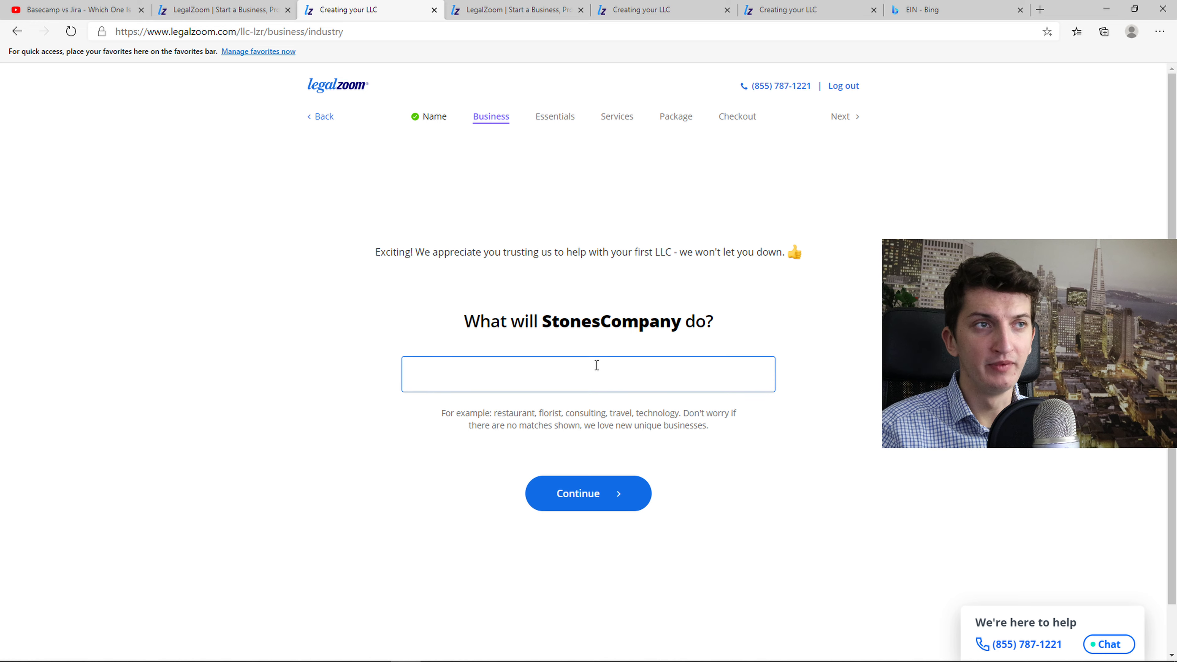
type("ecomm")
left_click(603, 413)
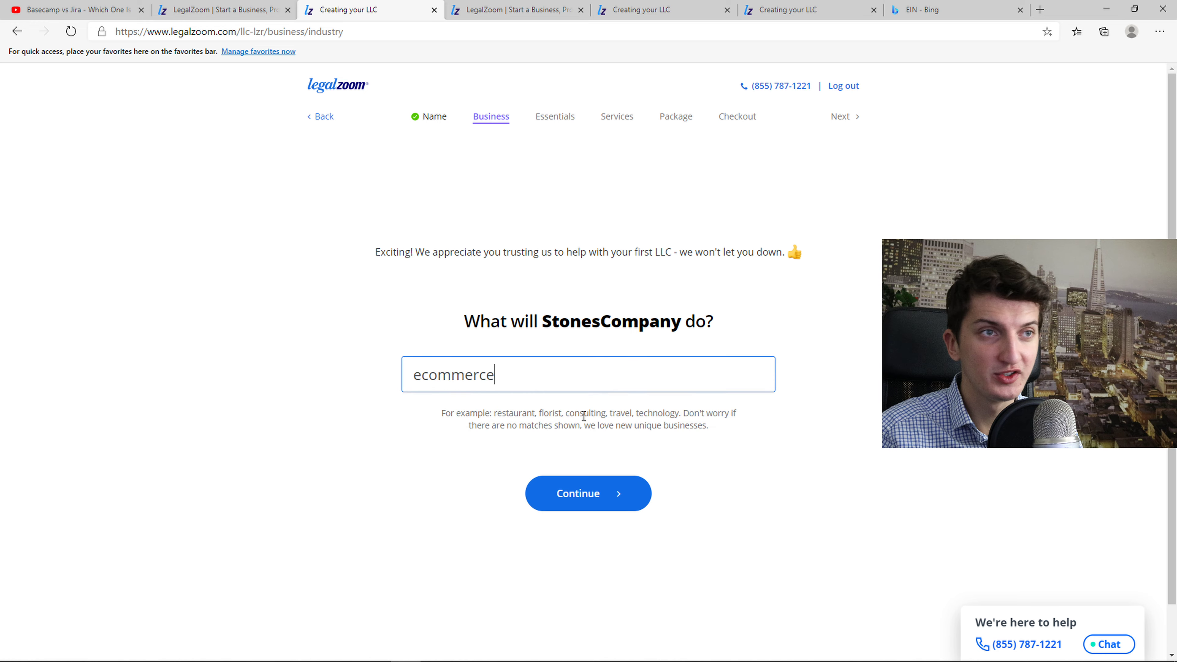
left_click(573, 496)
left_click_drag(336, 298, 755, 320)
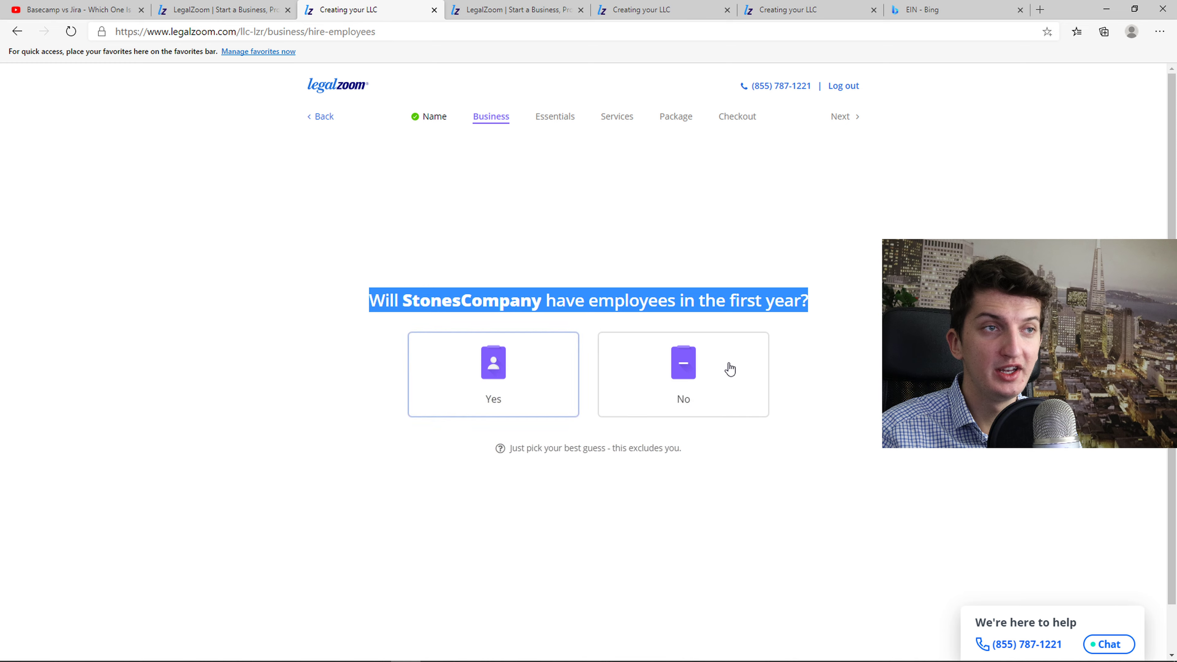
left_click(686, 381)
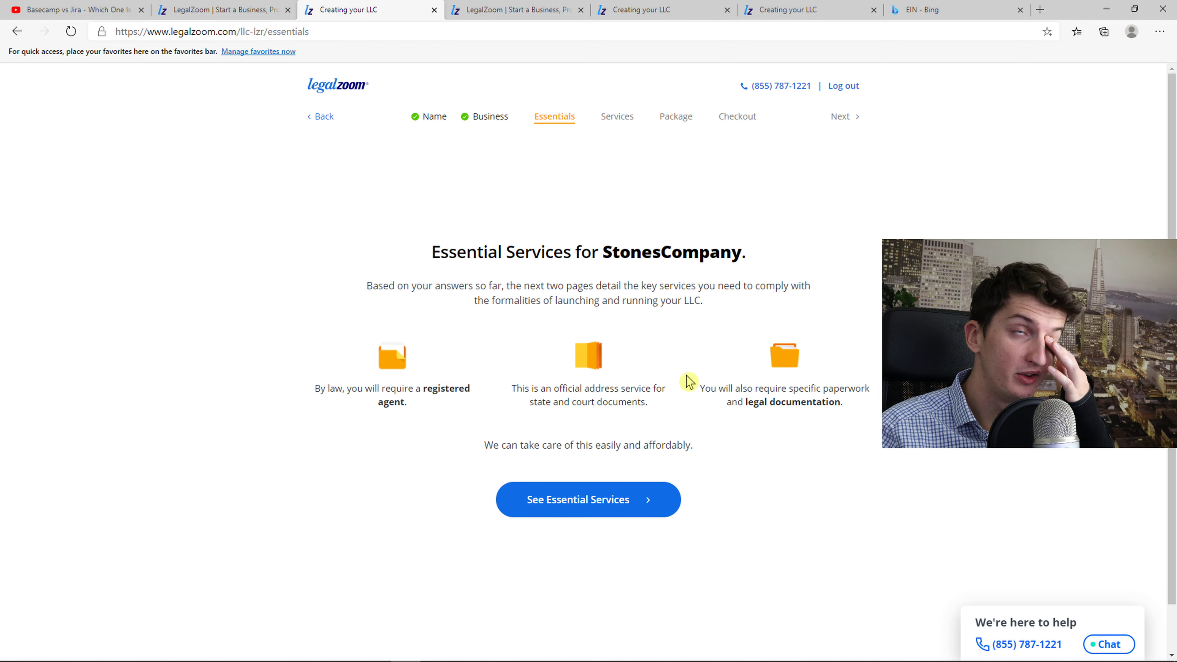
Review the Essential Services requirements for a registered agent and legal documentation
left_click_drag(449, 252, 762, 258)
left_click_drag(441, 374, 447, 405)
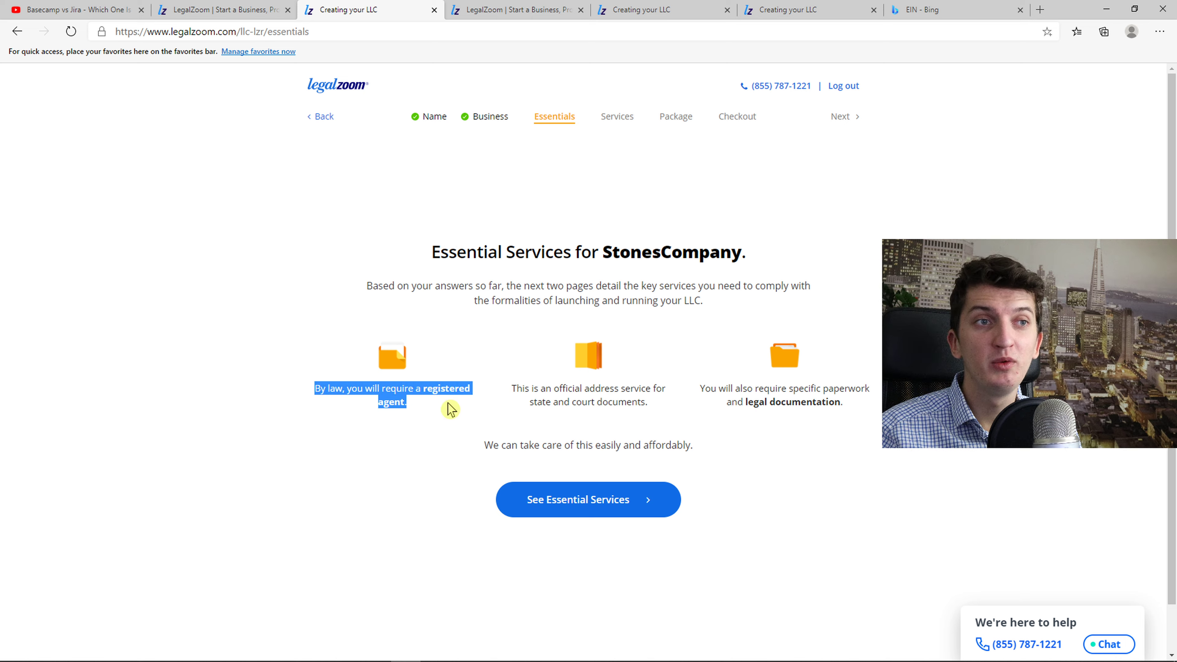
triple_click(394, 402)
left_click_drag(699, 387, 880, 412)
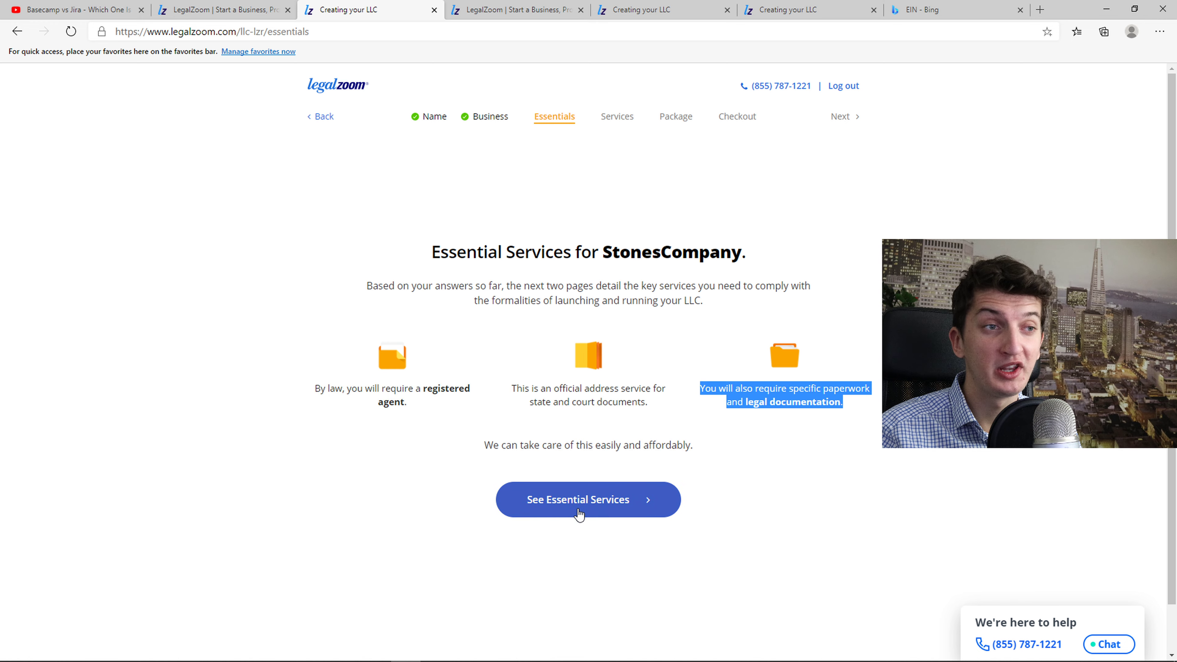
left_click(630, 500)
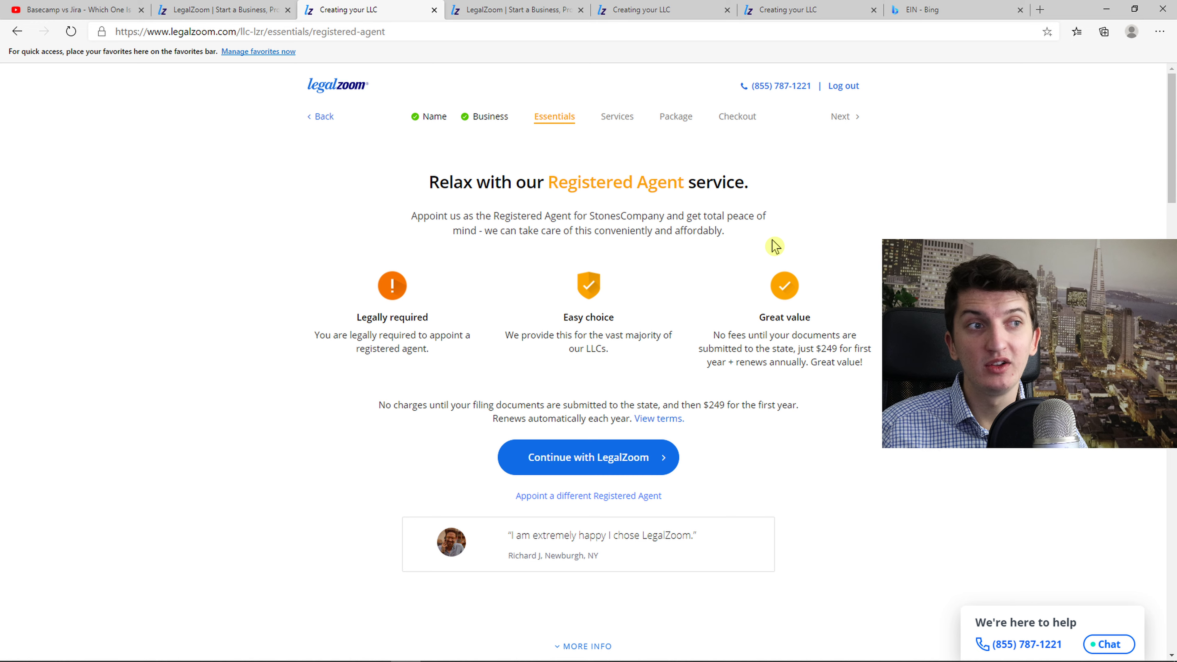
Accept LegalZoom as registered agent and compare the essential document bundles
left_click(579, 472)
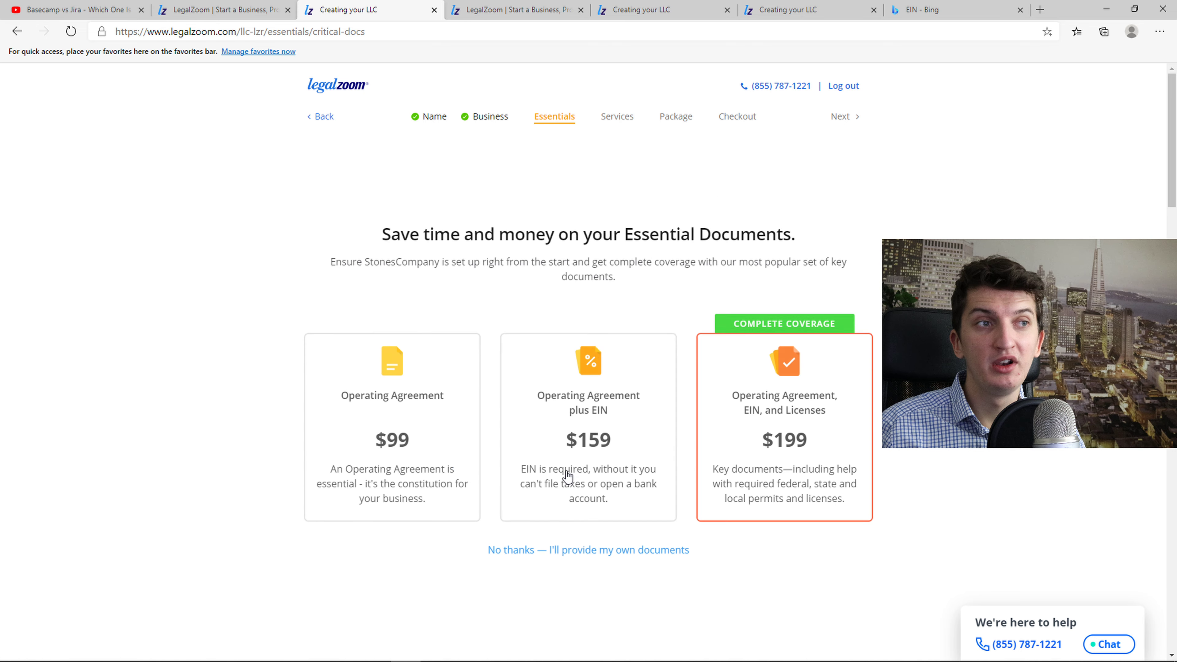
scroll(246, 494, "down", 3)
scroll(227, 496, "up", 3)
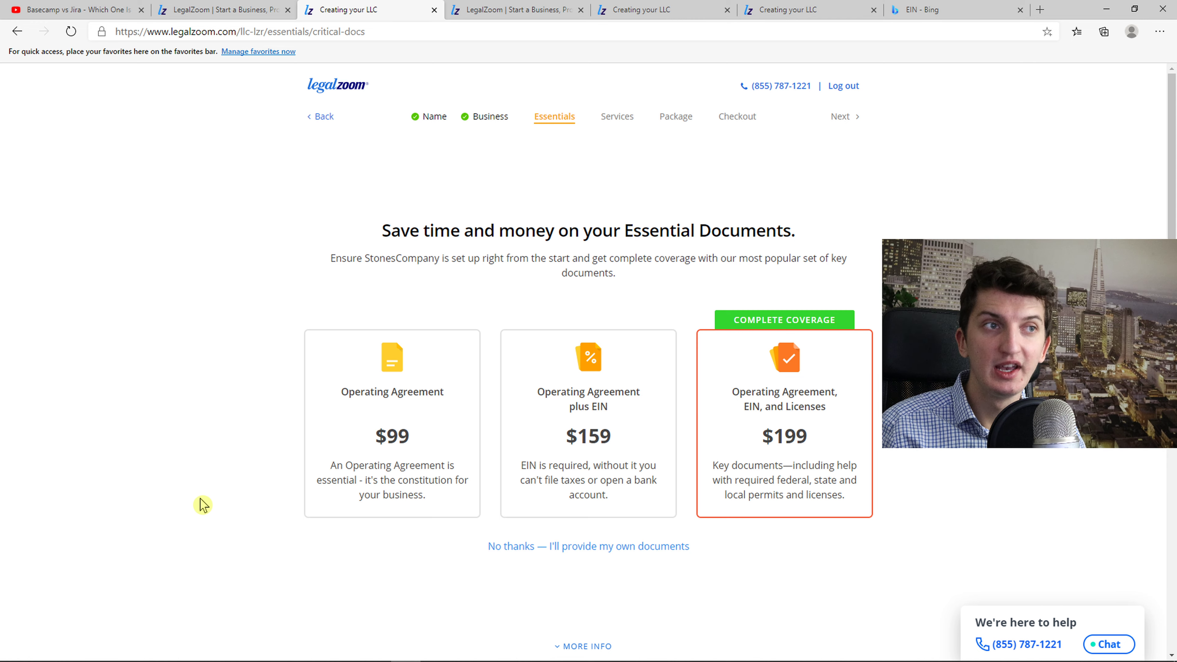
scroll(187, 509, "down", 1)
scroll(186, 511, "down", 1)
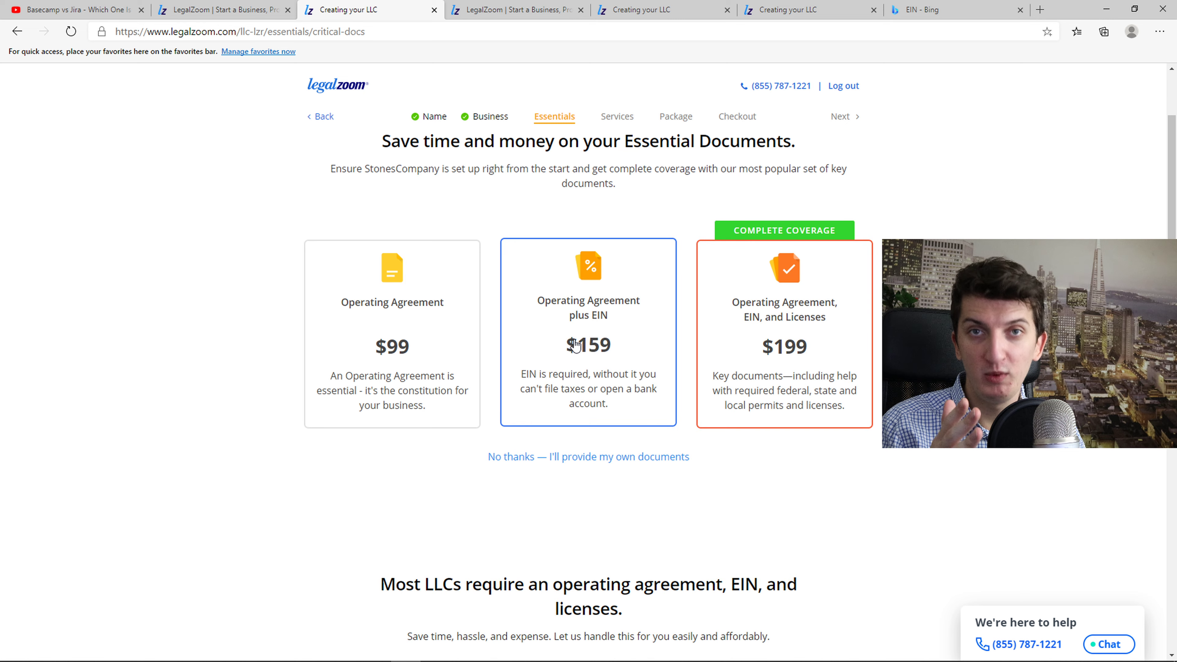
Choose the $199 Operating Agreement, EIN, and Licenses documents bundle
left_click(837, 354)
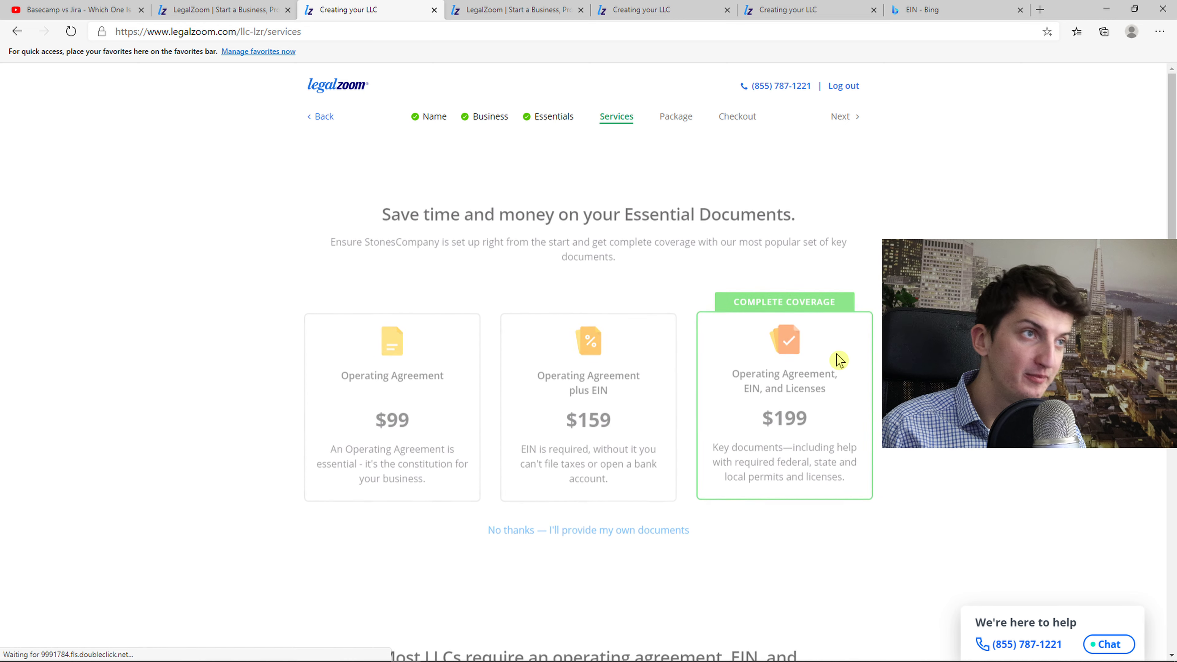
left_click_drag(432, 241, 779, 259)
left_click(778, 260)
Decline the Legal Protect trial and view the Total Compliance offer
left_click(600, 500)
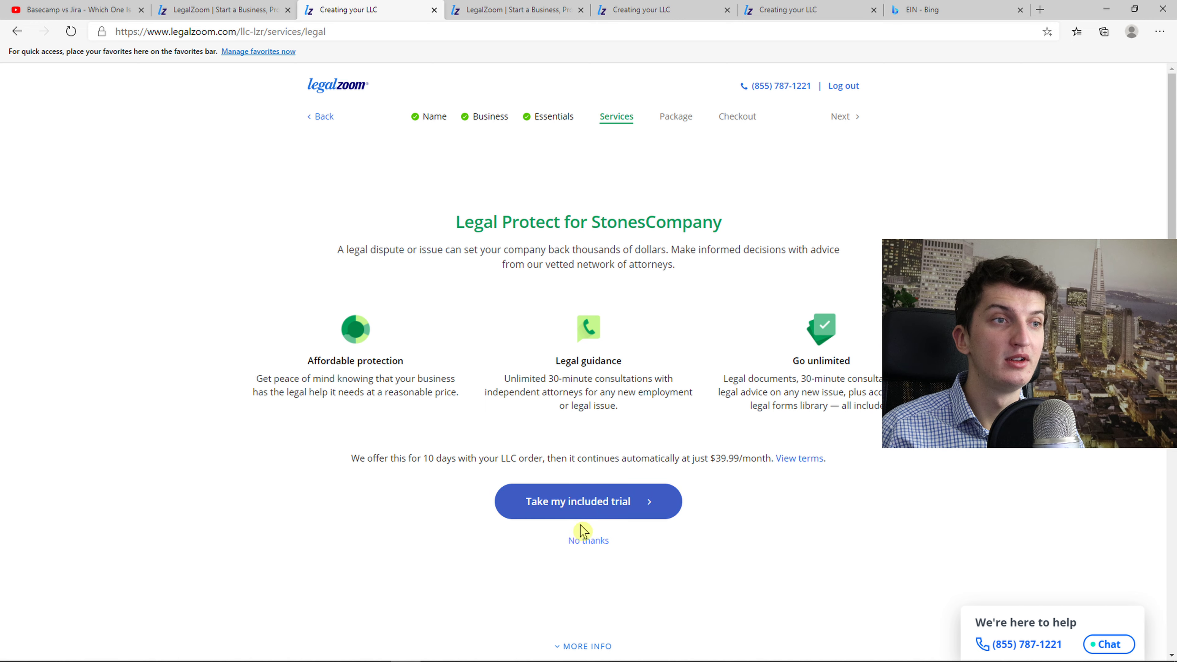
left_click(594, 542)
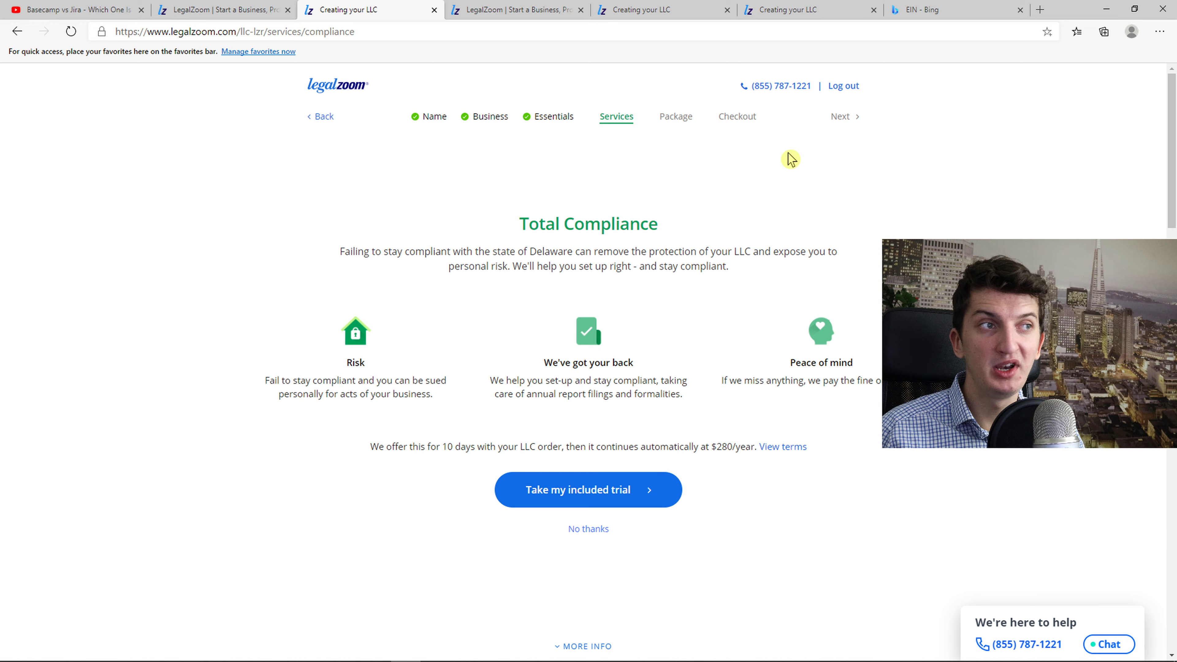
scroll(737, 295, "down", 4)
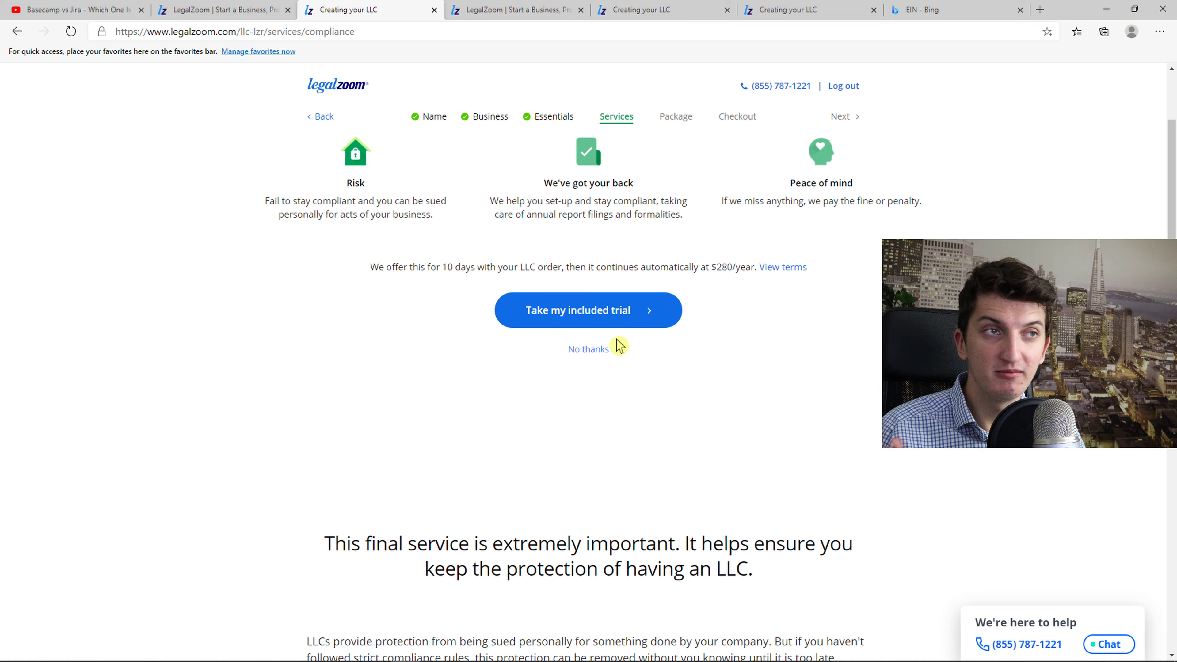
Decline the Total Compliance trial and review the package feature comparison
left_click(588, 351)
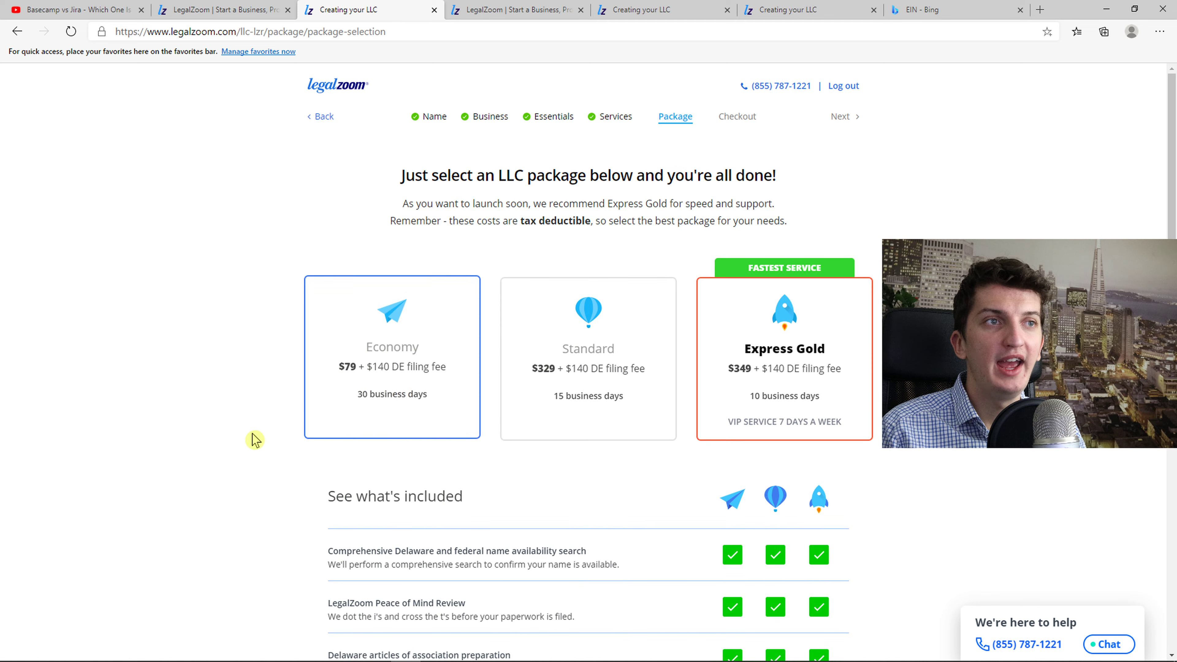
scroll(237, 440, "down", 2)
scroll(236, 441, "up", 2)
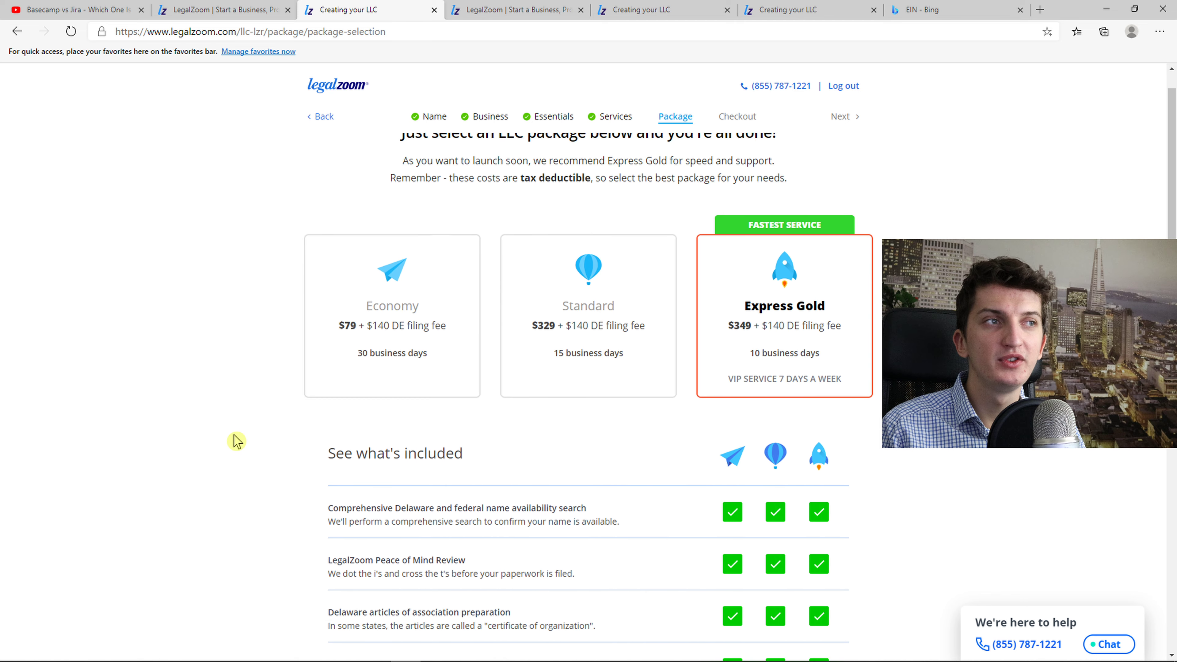
scroll(235, 439, "down", 2)
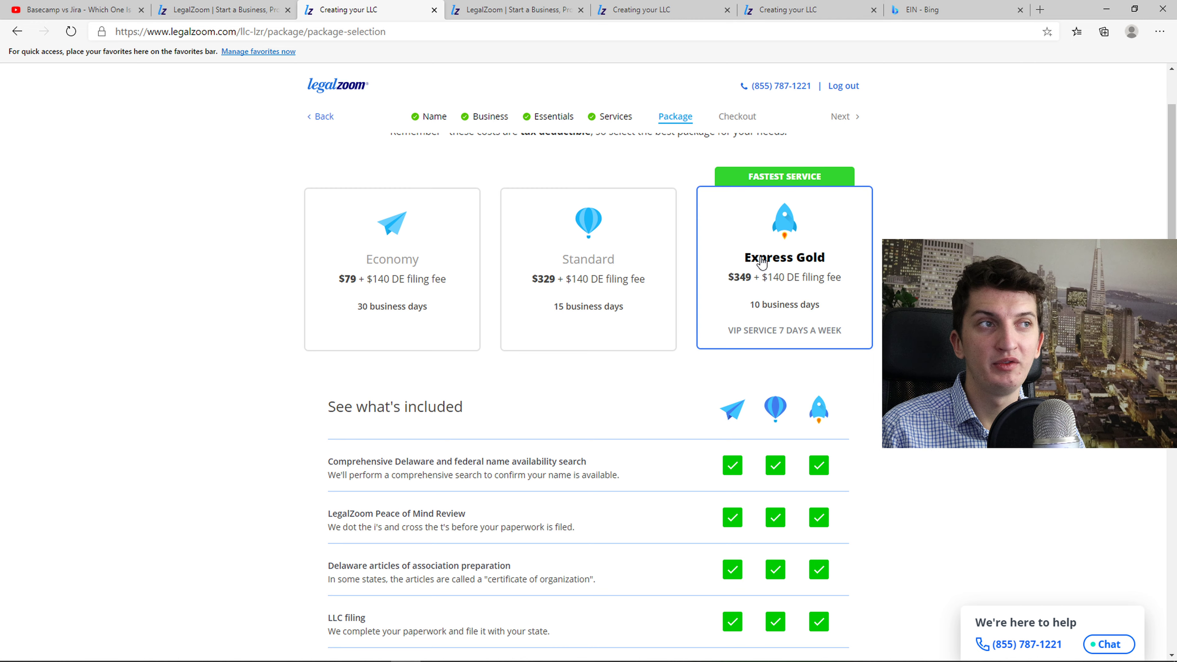
scroll(604, 402, "down", 15)
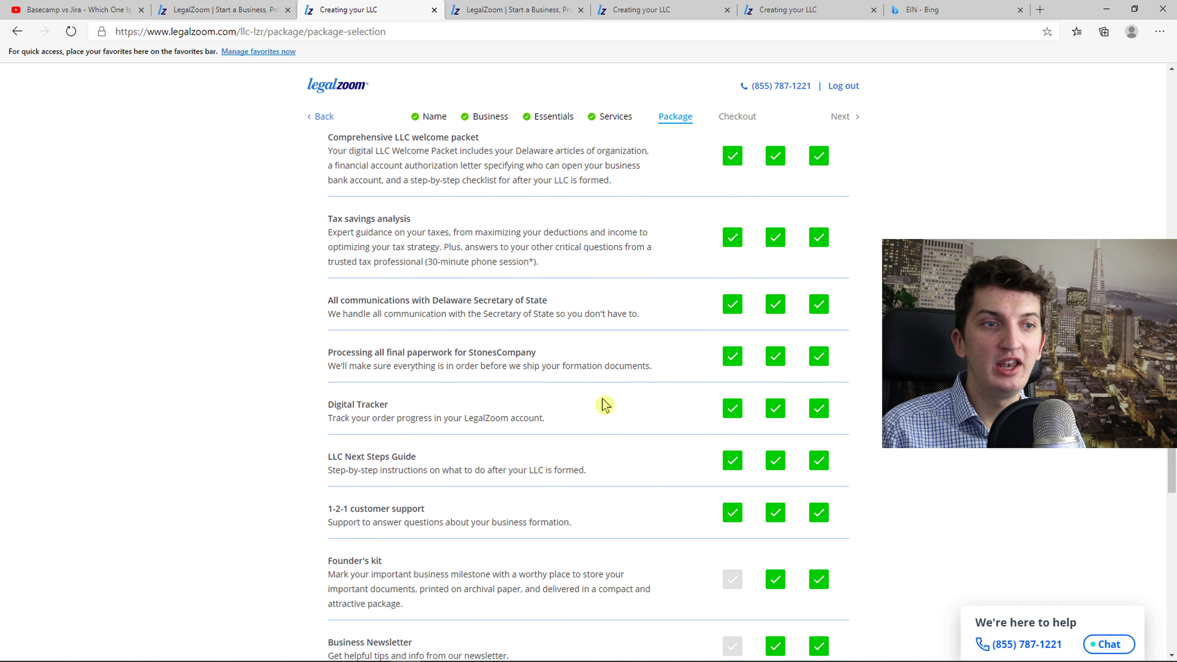
scroll(468, 433, "down", 2)
left_click_drag(334, 516, 337, 507)
left_click(330, 514)
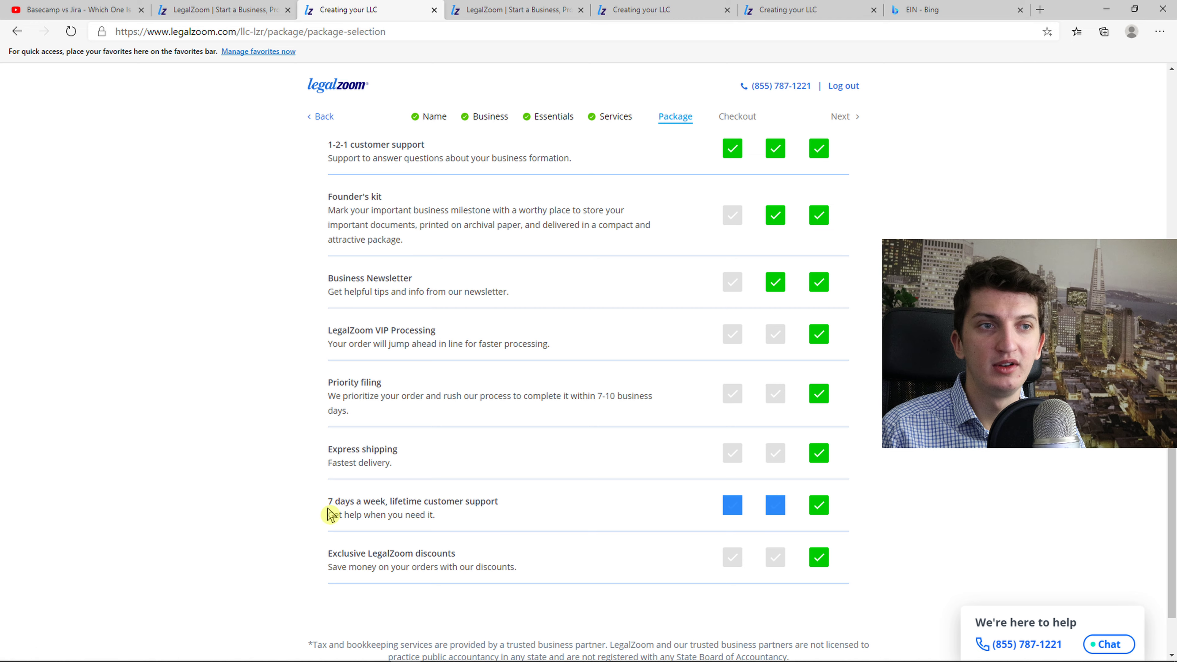
left_click_drag(333, 515, 333, 506)
scroll(334, 507, "up", 12)
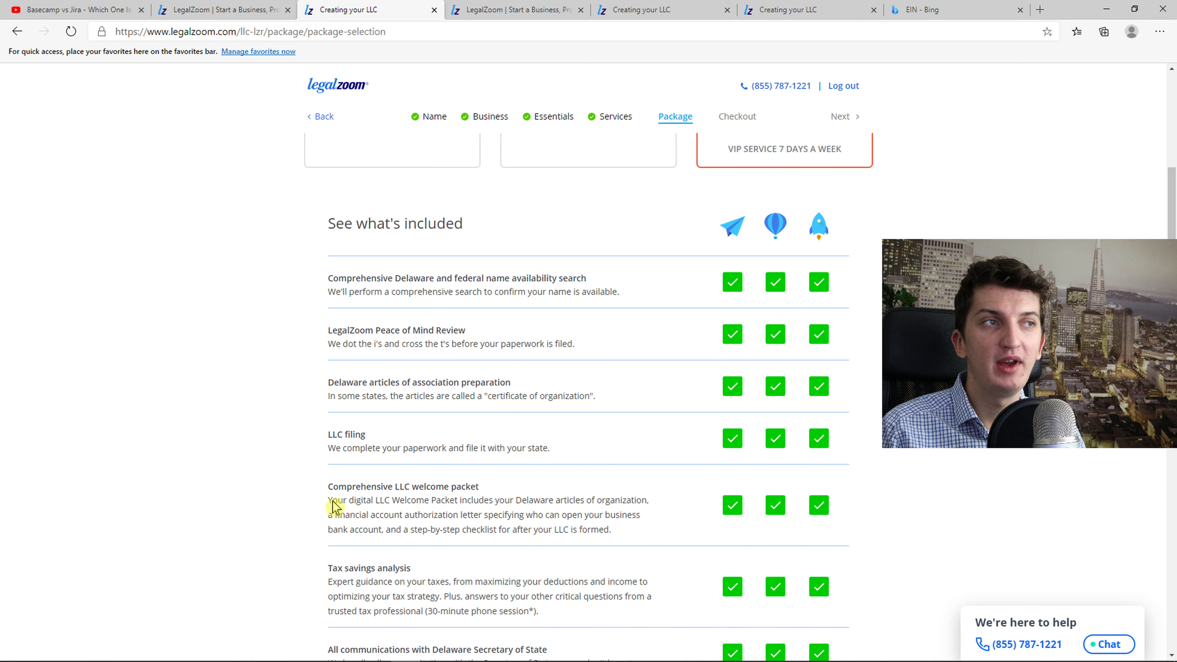
scroll(334, 507, "up", 5)
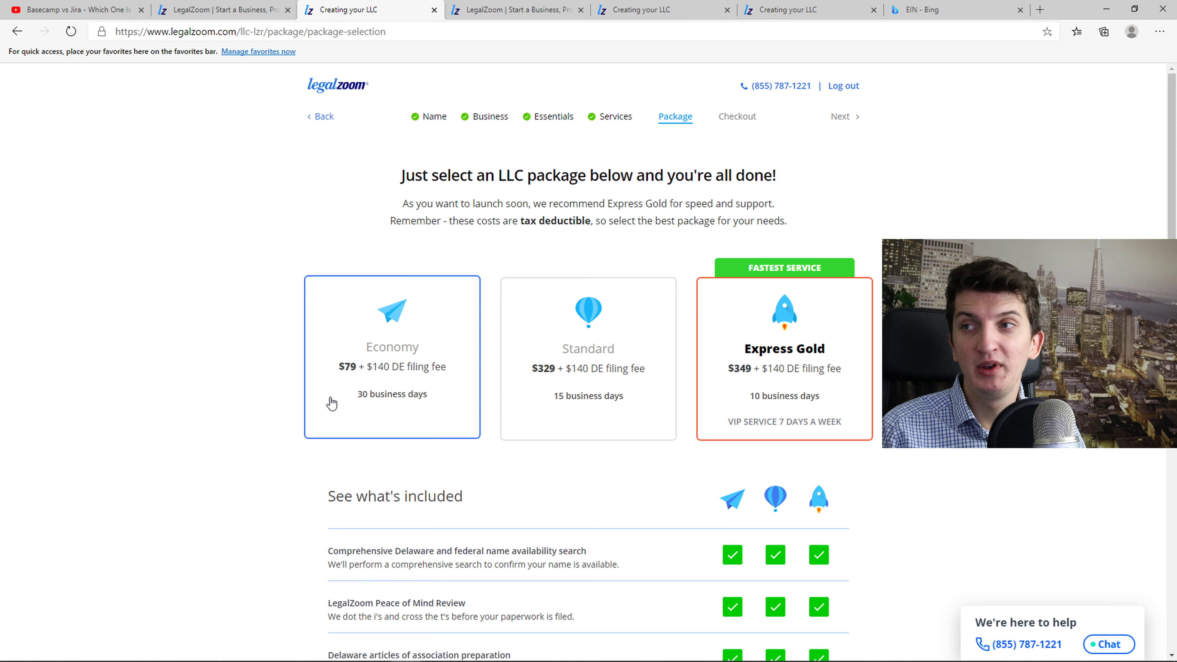
Try the Economy package, then return to the package choices and compare again
left_click(363, 374)
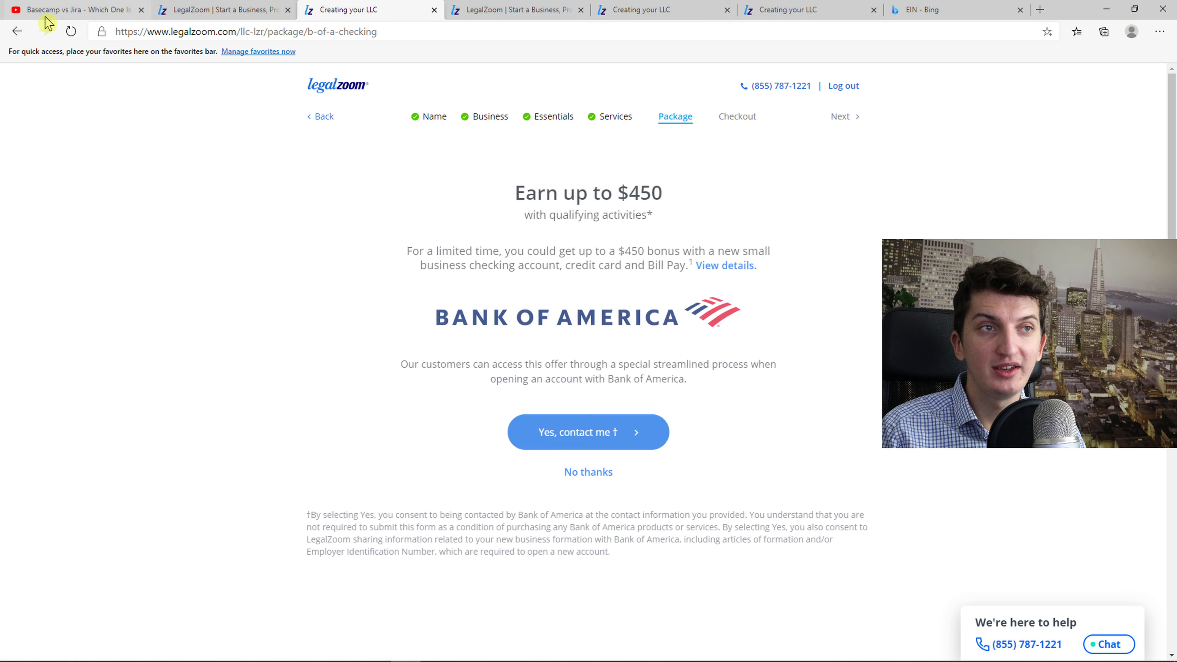
key("alt+Left")
scroll(523, 410, "down", 3)
scroll(523, 410, "down", 12)
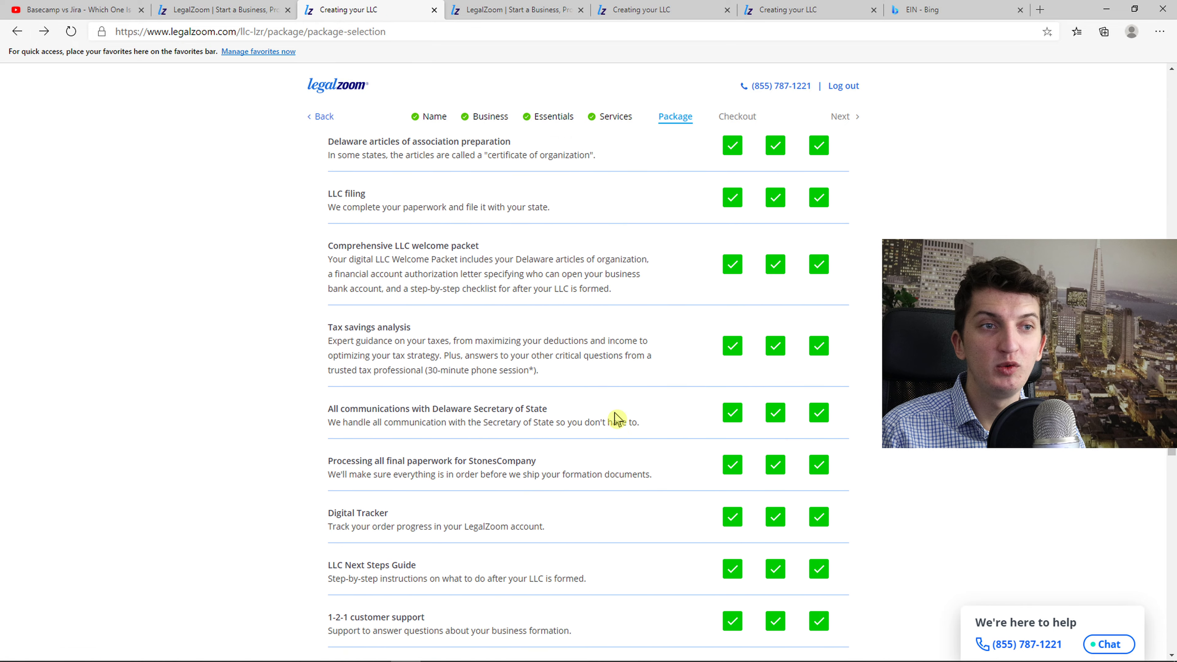
scroll(696, 434, "up", 15)
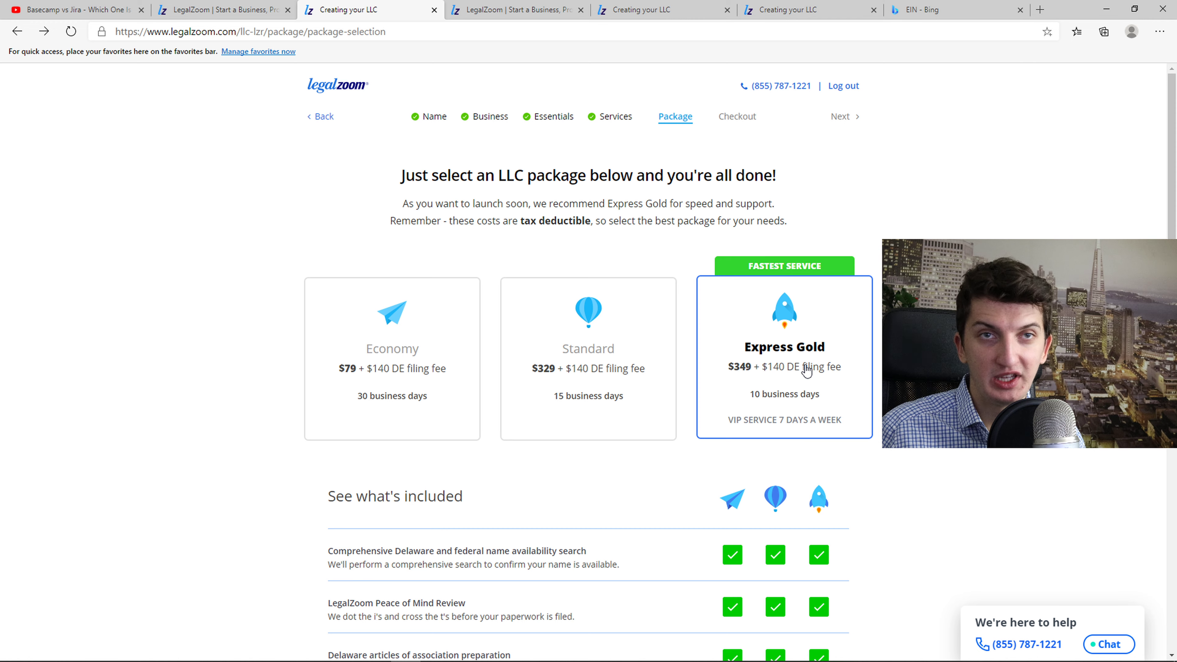
Choose the Express Gold package and decline the Bank of America checking offer
left_click(809, 370)
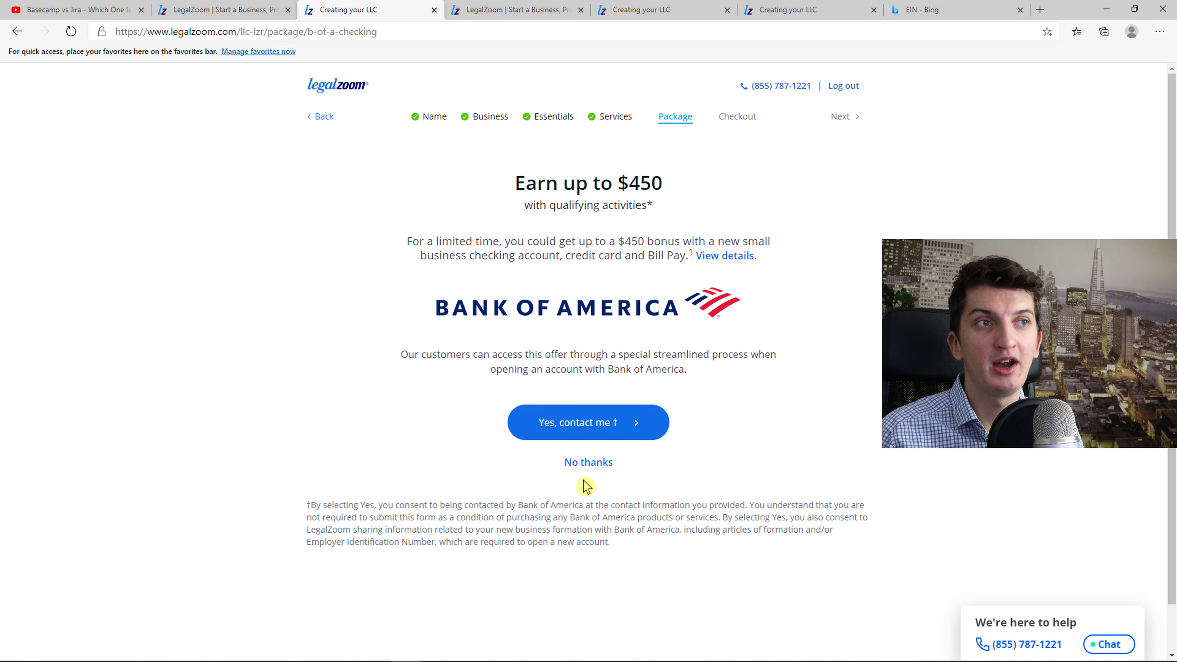
left_click(591, 473)
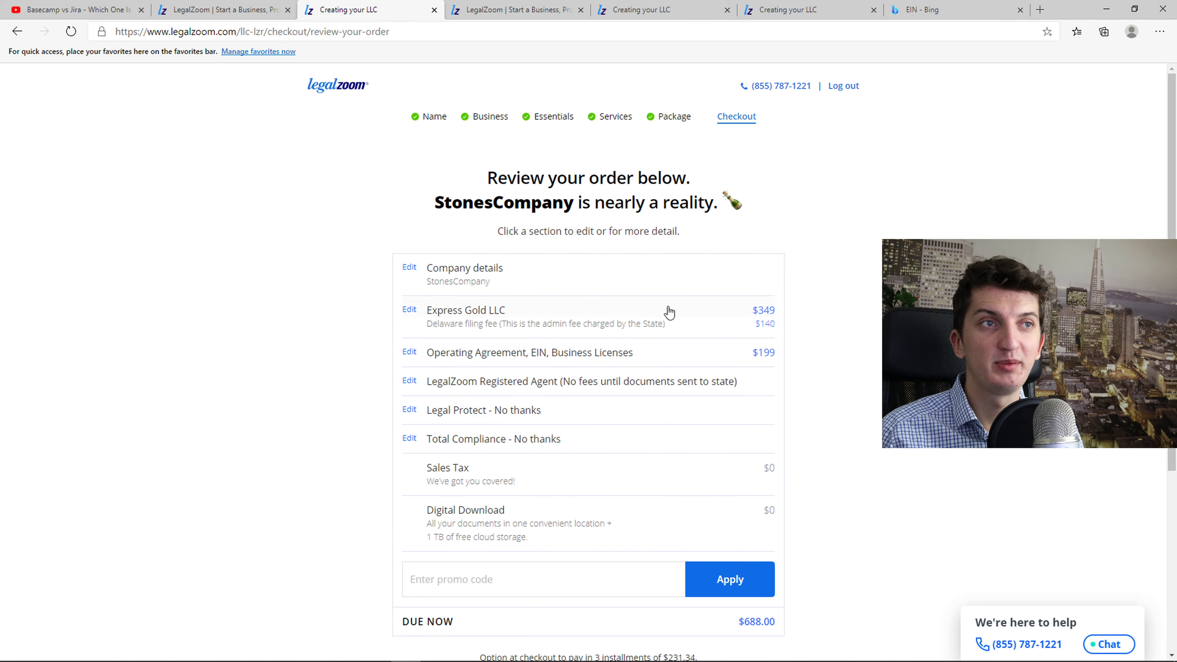
scroll(718, 476, "down", 2)
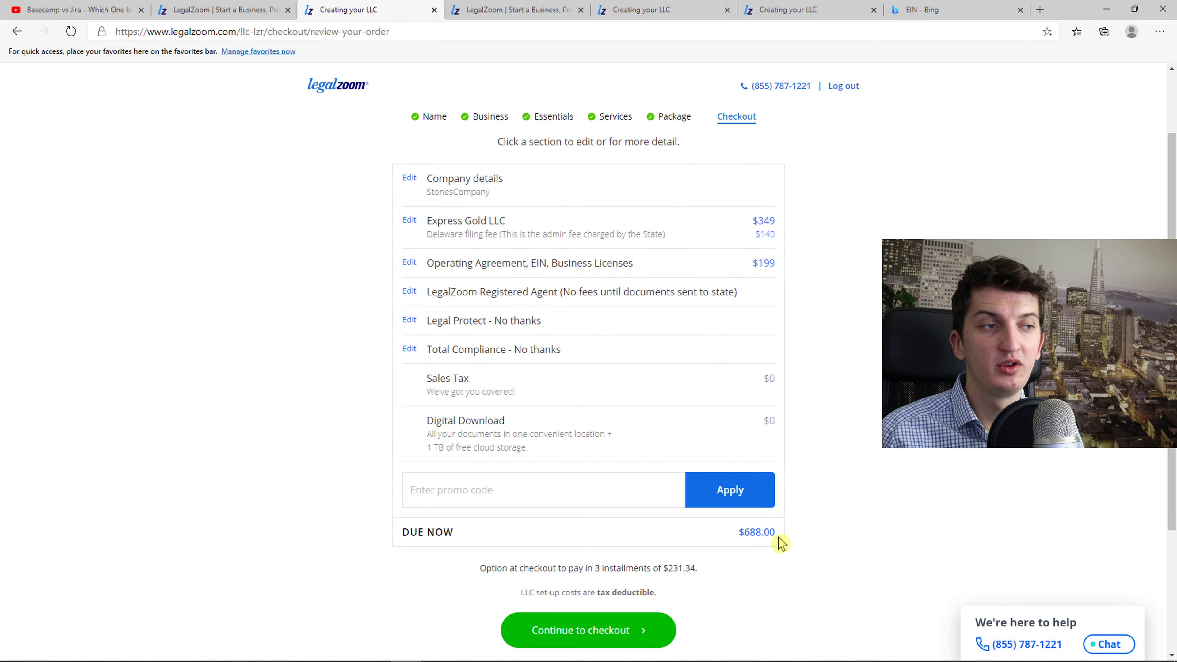
scroll(786, 539, "up", 2)
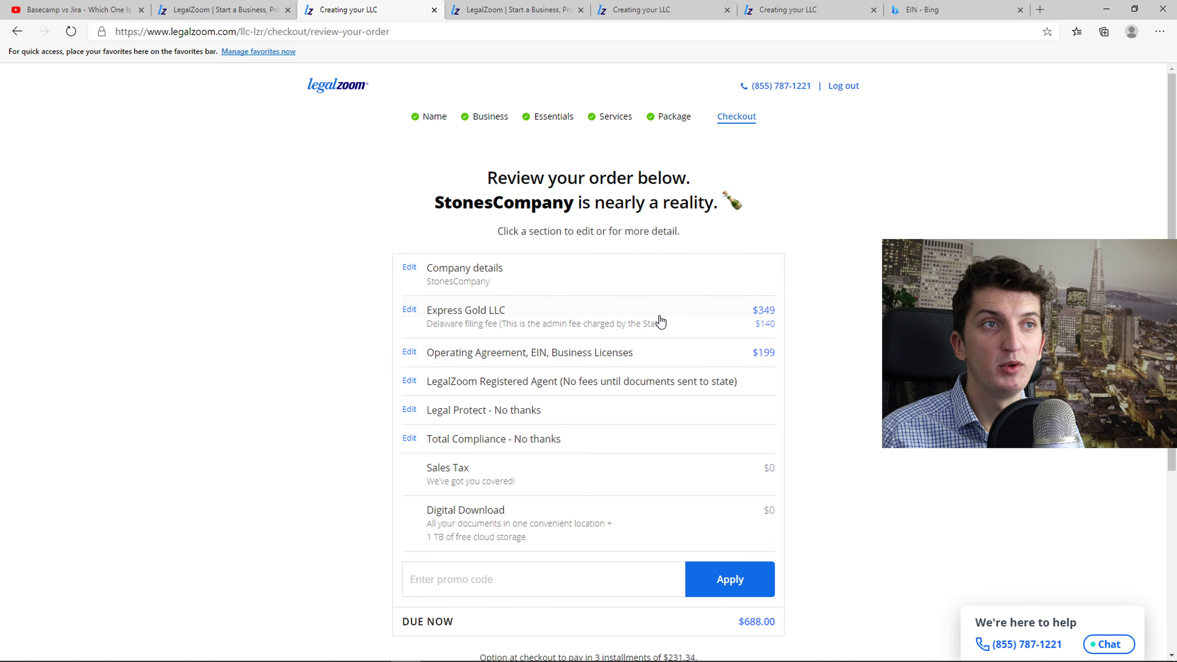
Change the order to the Economy package with Operating Agreement and EIN documents
left_click(659, 321)
left_click(515, 162)
left_click(748, 595)
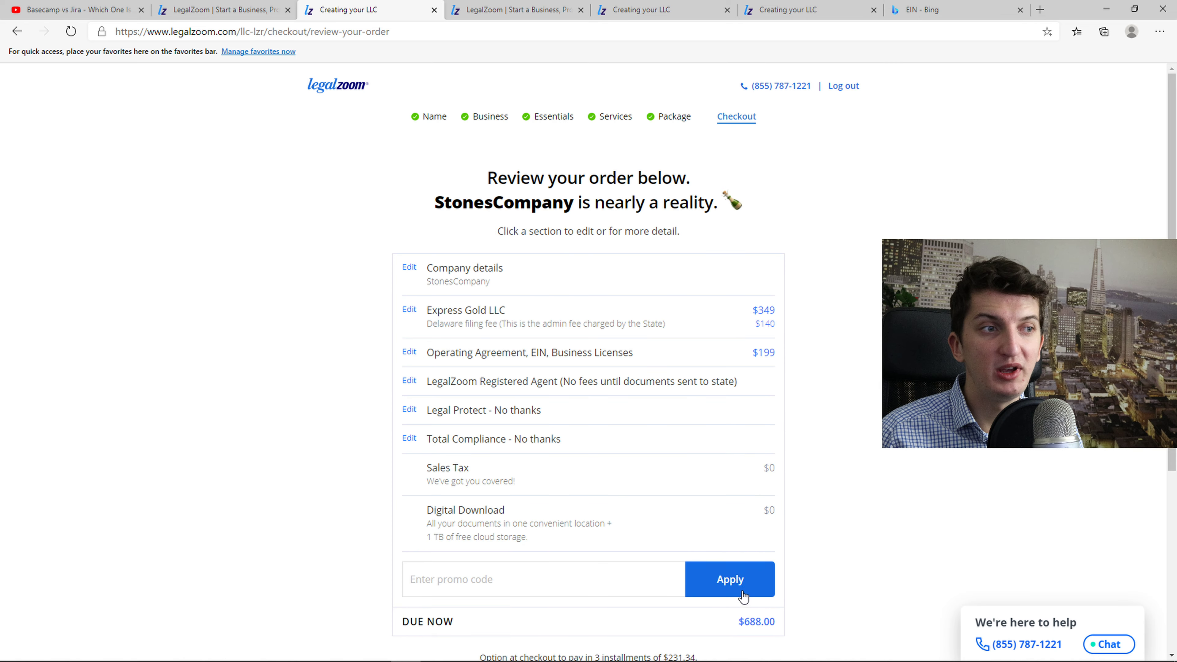
left_click(692, 384)
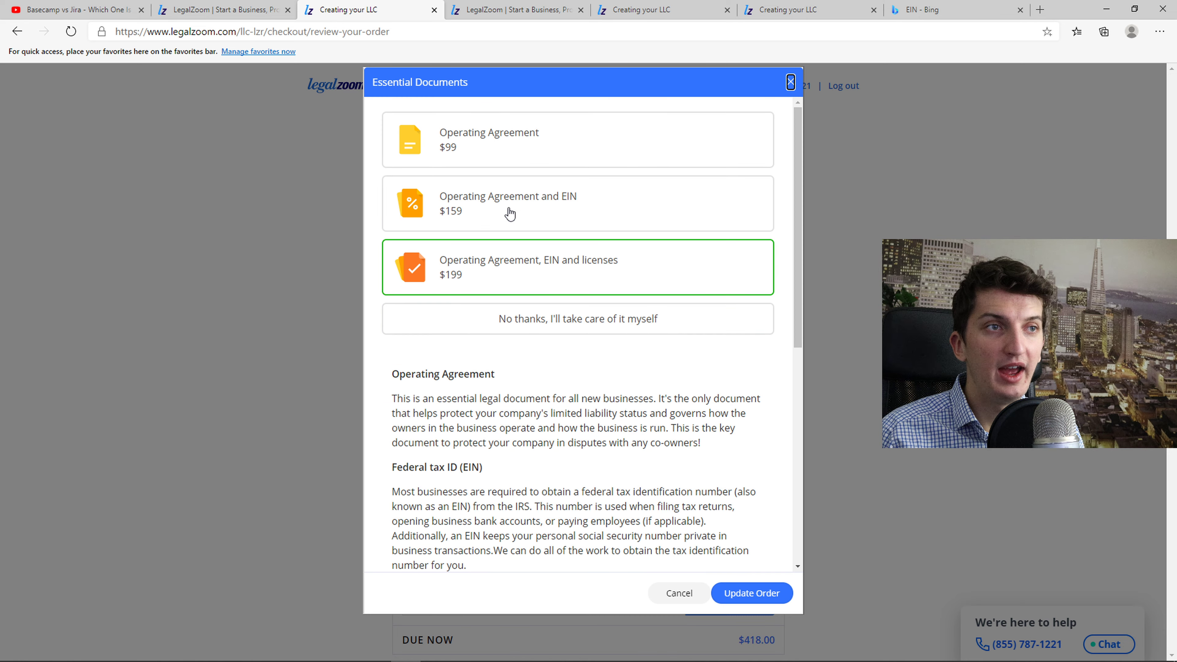
left_click(506, 198)
left_click(752, 597)
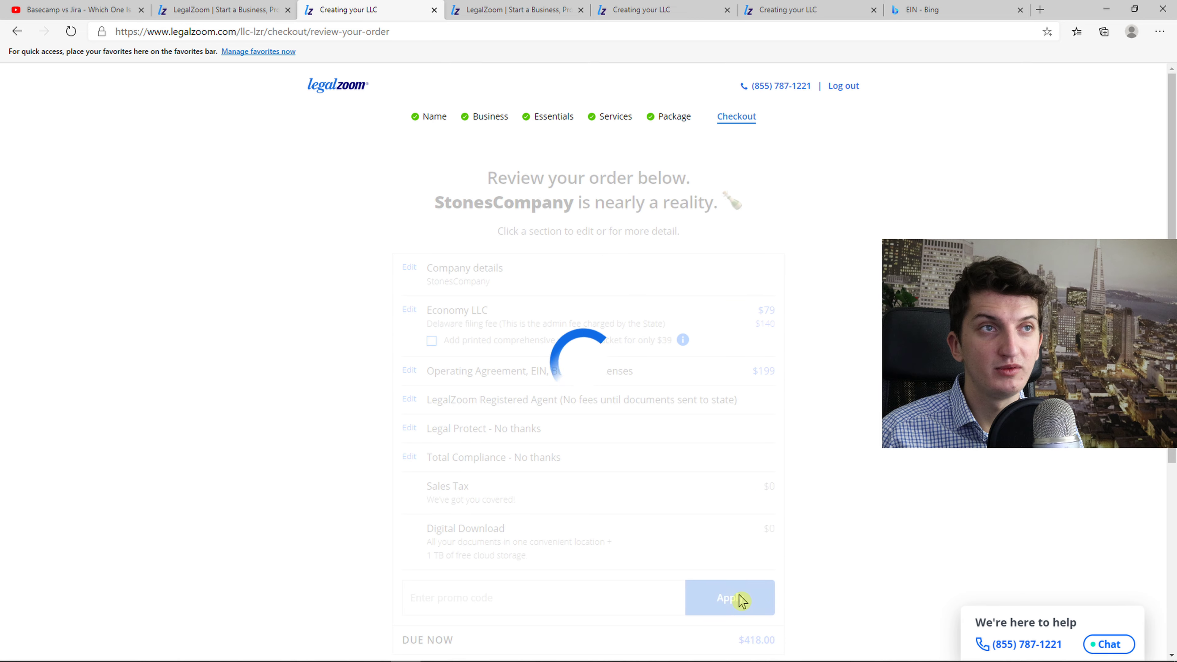
Proceed to checkout with the $378 order total
scroll(860, 593, "down", 2)
scroll(839, 585, "down", 2)
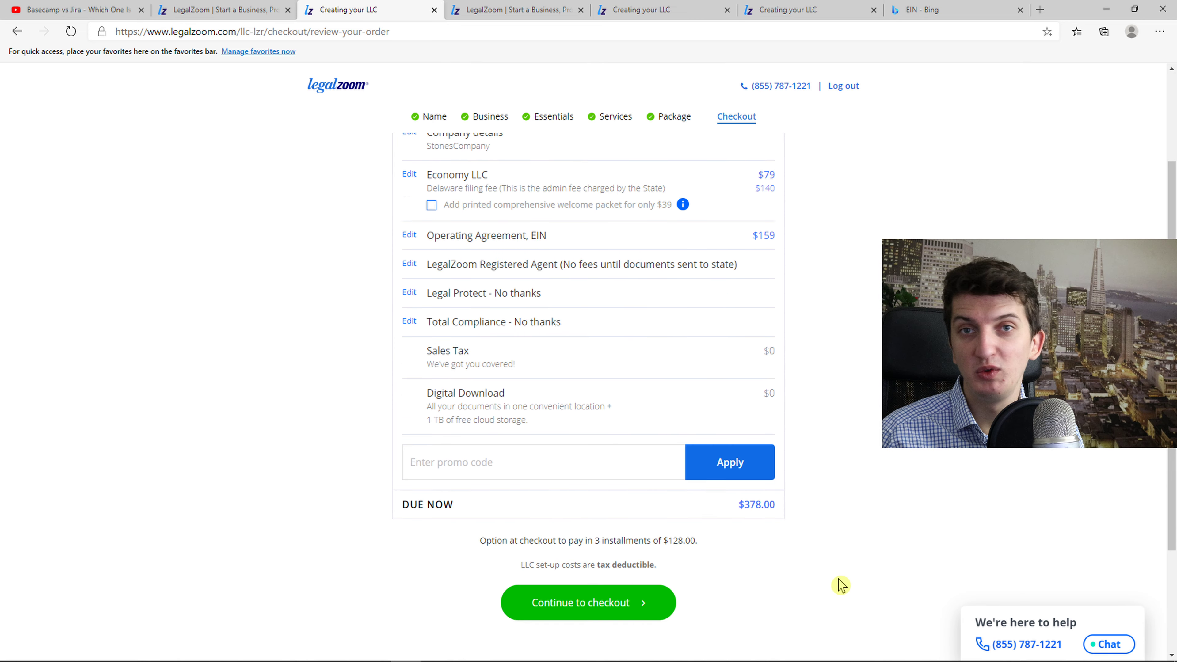
left_click(623, 563)
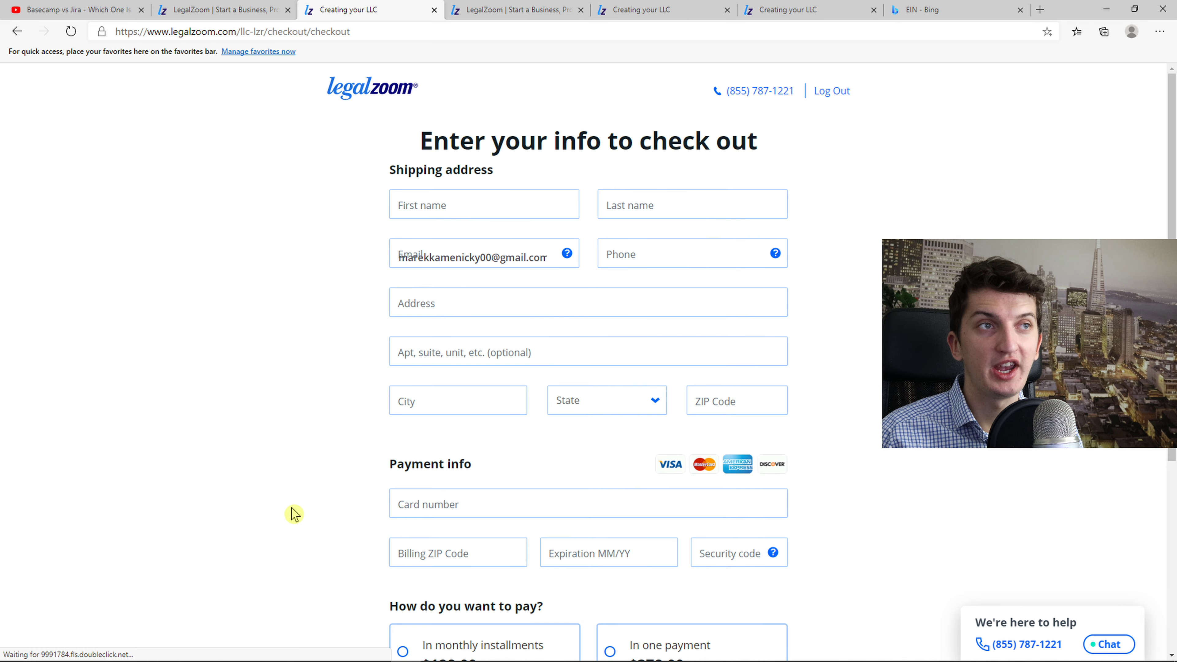
scroll(341, 512, "down", 6)
scroll(355, 521, "up", 2)
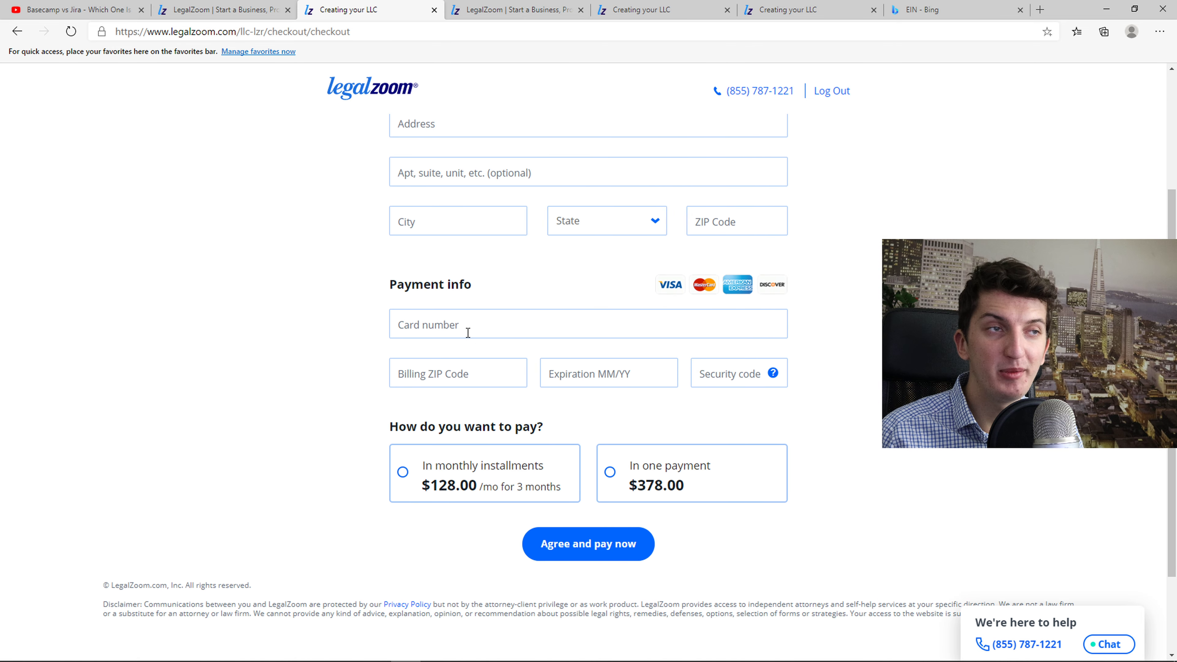